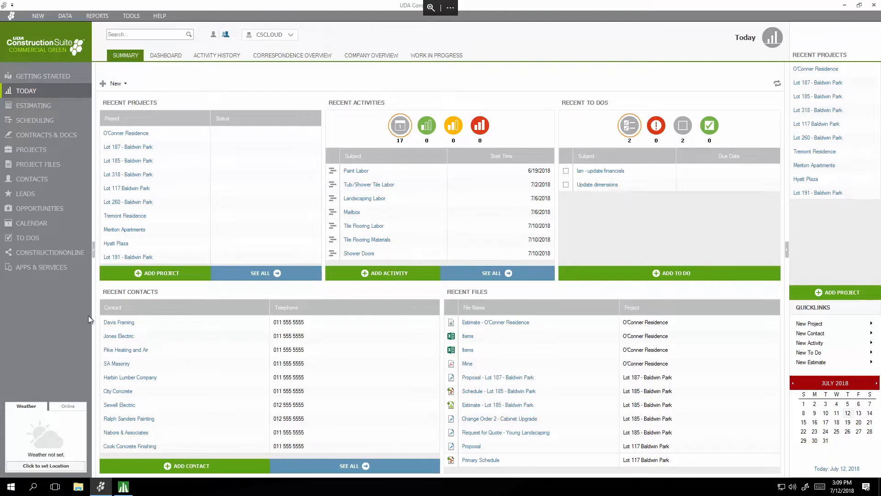
Step: Switch to the O'Conner Residence estimate window and show its Project Totals sheet
{"action": "mouse_move", "coordinate": [123, 486]}
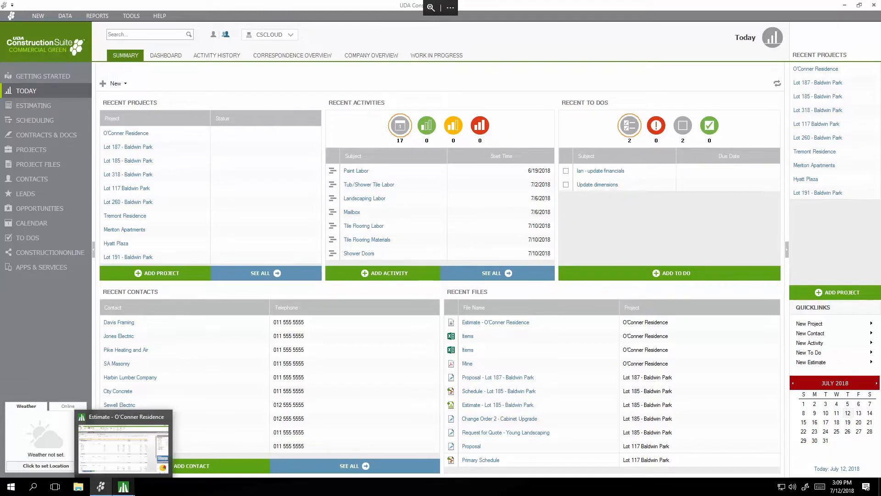
{"action": "left_click", "coordinate": [114, 462]}
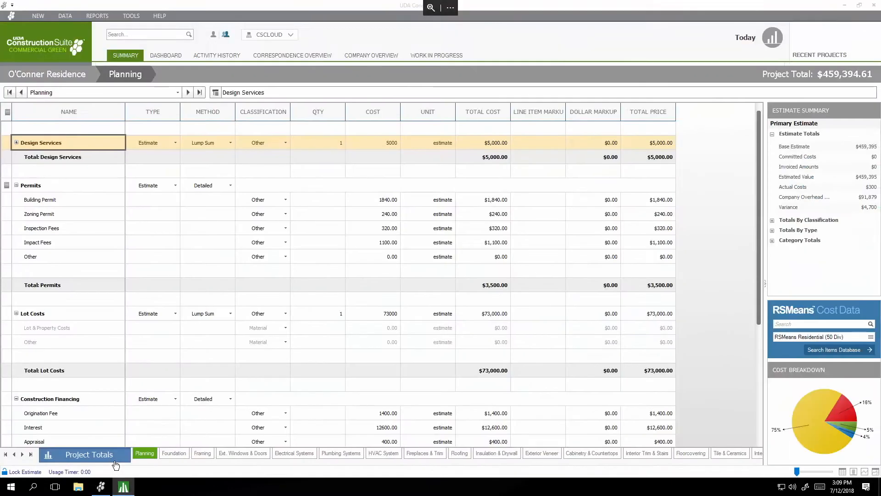
{"action": "left_click", "coordinate": [82, 455]}
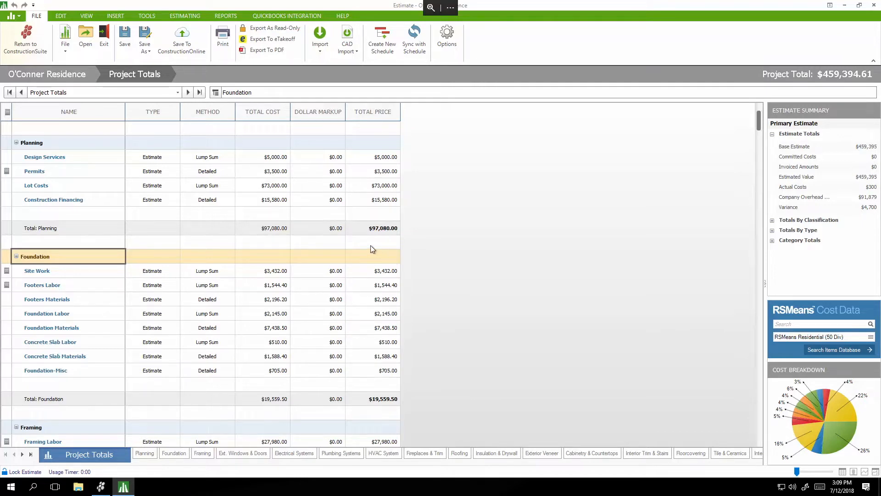
Step: Switch back to UDA ConstructionSuite, open the O'Conner Residence project summary and review its estimate and schedule details
{"action": "mouse_move", "coordinate": [101, 488]}
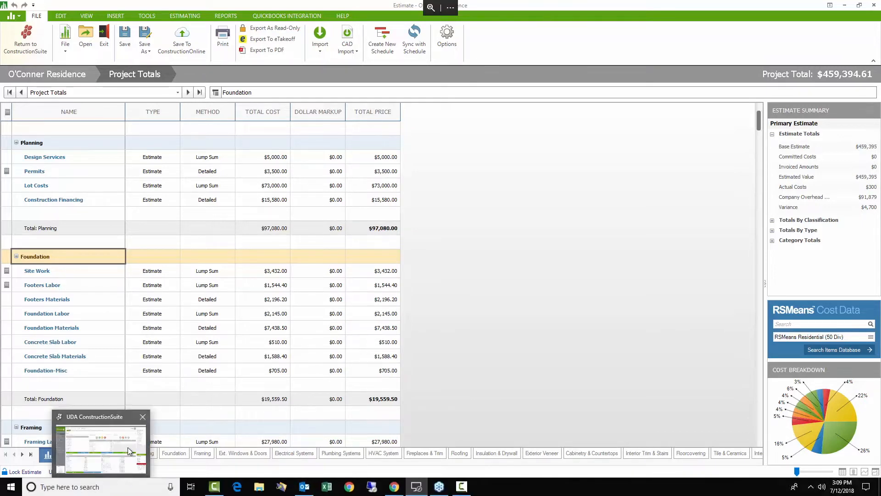
{"action": "left_click", "coordinate": [128, 451]}
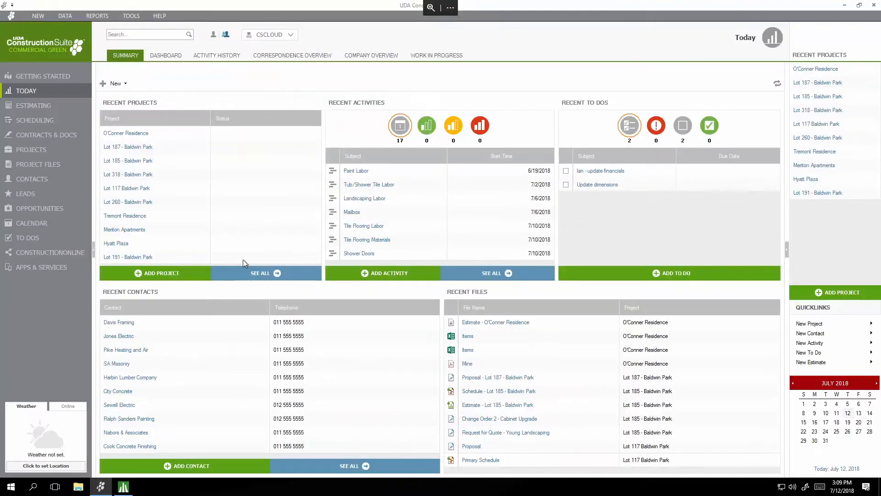
{"action": "left_click", "coordinate": [140, 133]}
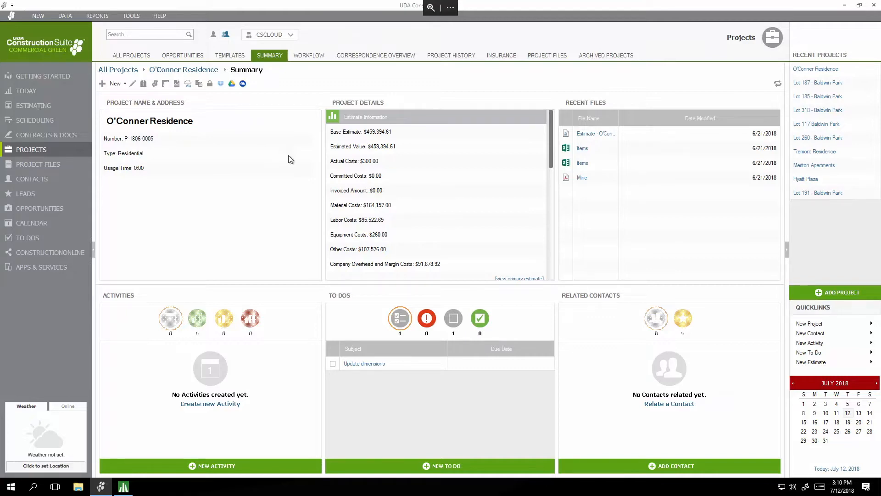
{"action": "scroll", "coordinate": [483, 160], "scroll_direction": "down", "scroll_amount": 3}
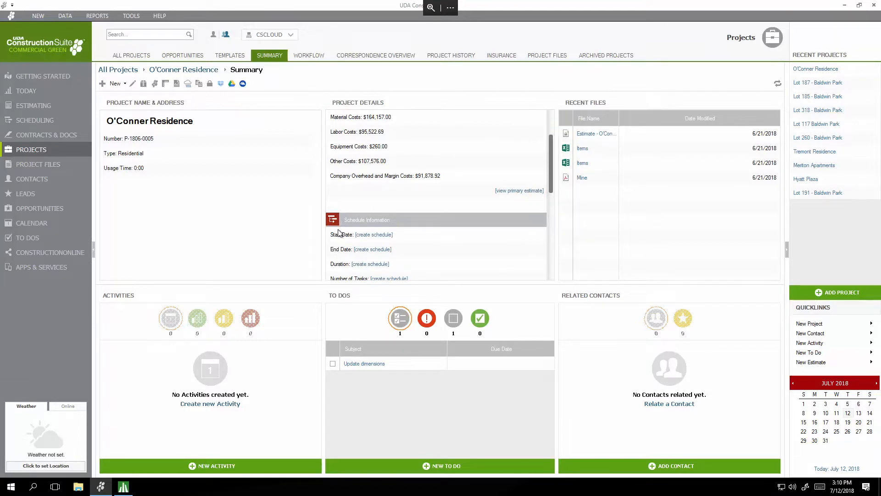
Step: Return to the O'Conner Residence estimate window and open the Planning category sheet
{"action": "mouse_move", "coordinate": [125, 492]}
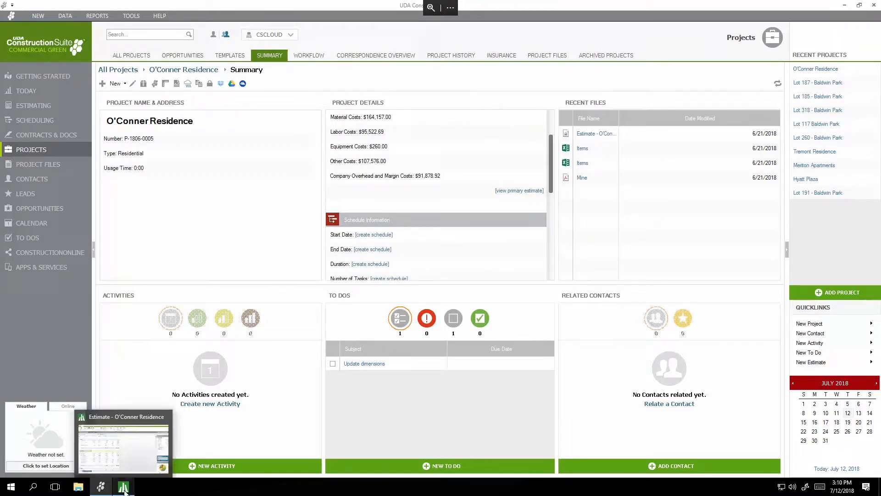
{"action": "left_click", "coordinate": [125, 492]}
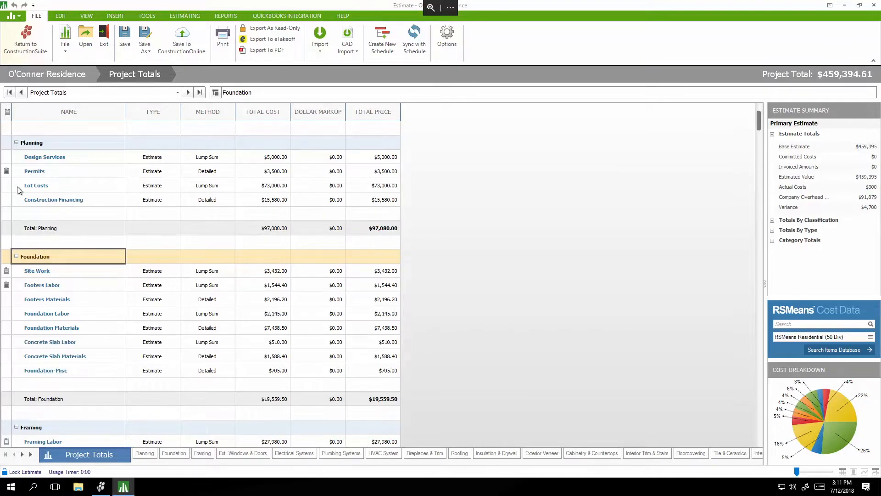
{"action": "left_click", "coordinate": [30, 145]}
{"action": "double_click", "coordinate": [30, 145]}
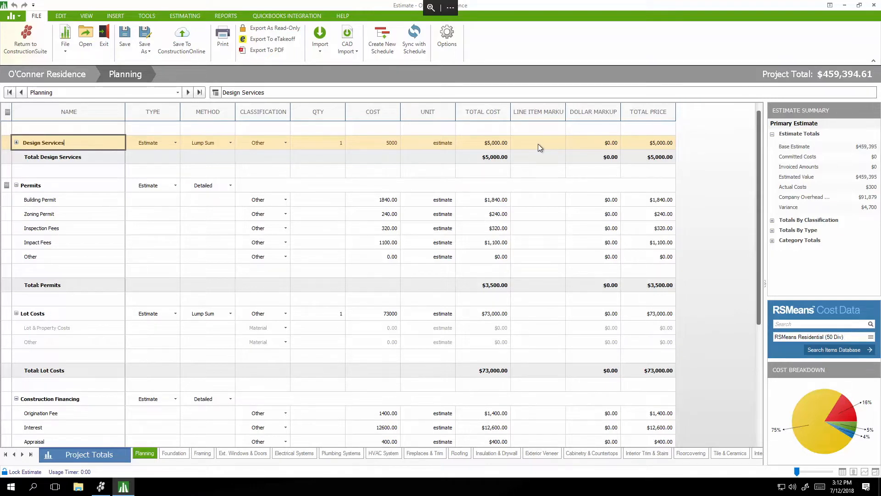
Step: Review which columns are enabled for the Planning sheet, including Line Item Markup and Dollar Markup, and accept the column settings
{"action": "left_click", "coordinate": [86, 16]}
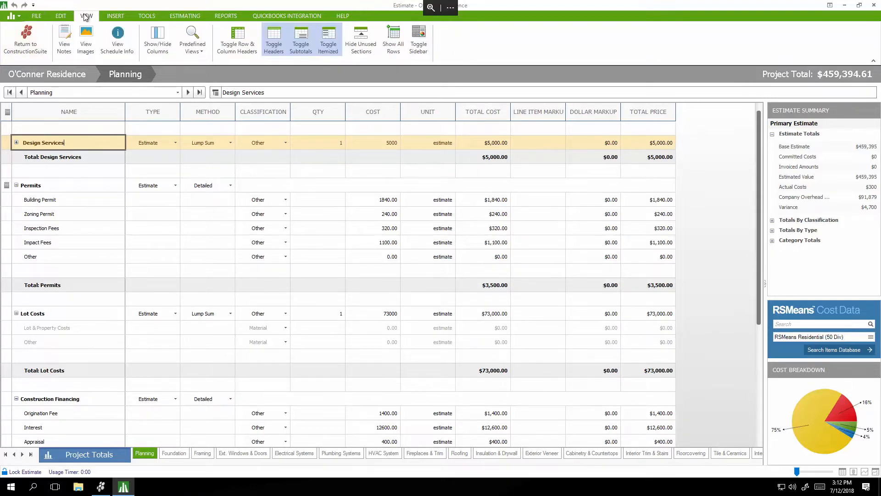
{"action": "left_click", "coordinate": [157, 39]}
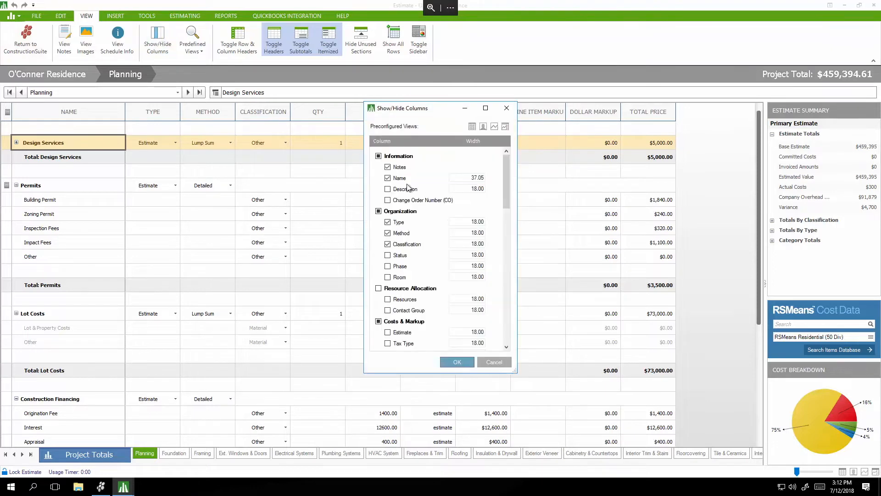
{"action": "scroll", "coordinate": [433, 193], "scroll_direction": "down", "scroll_amount": 10}
{"action": "scroll", "coordinate": [433, 192], "scroll_direction": "up", "scroll_amount": 3}
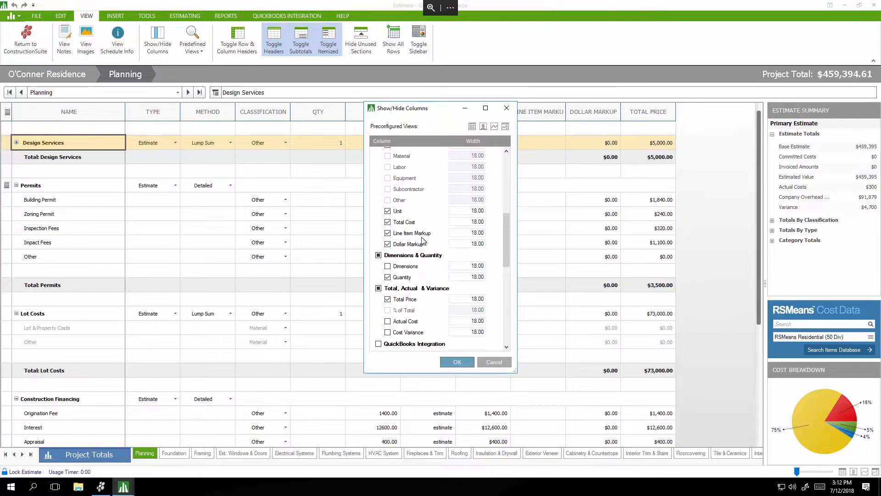
{"action": "left_click", "coordinate": [459, 362]}
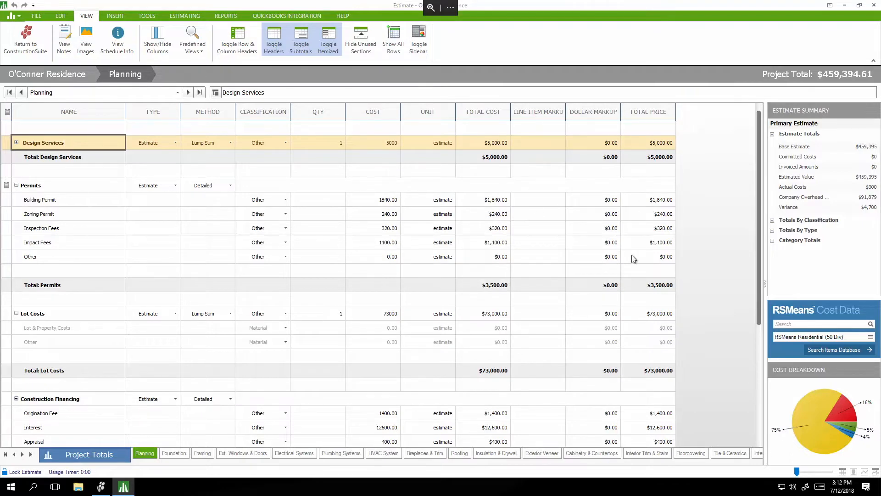
Step: Apply a fixed amount line item markup of $160 to all items in the Permits subcategory
{"action": "left_click", "coordinate": [544, 145]}
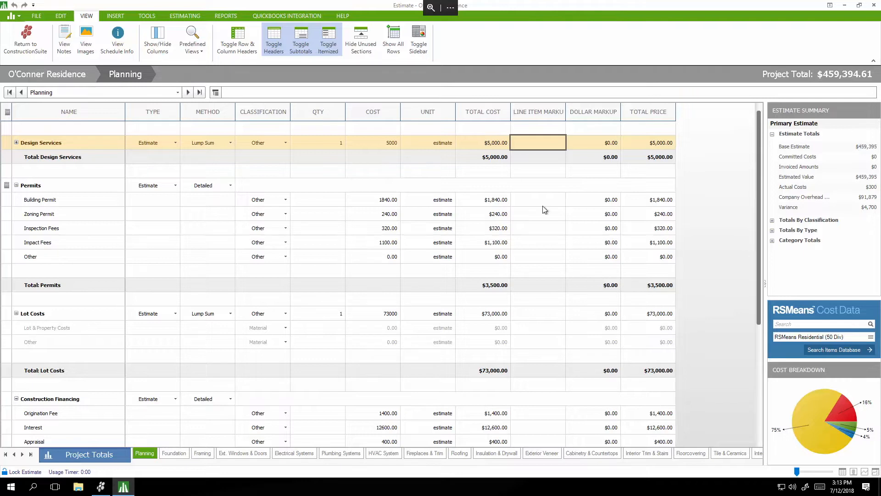
{"action": "left_click", "coordinate": [527, 202]}
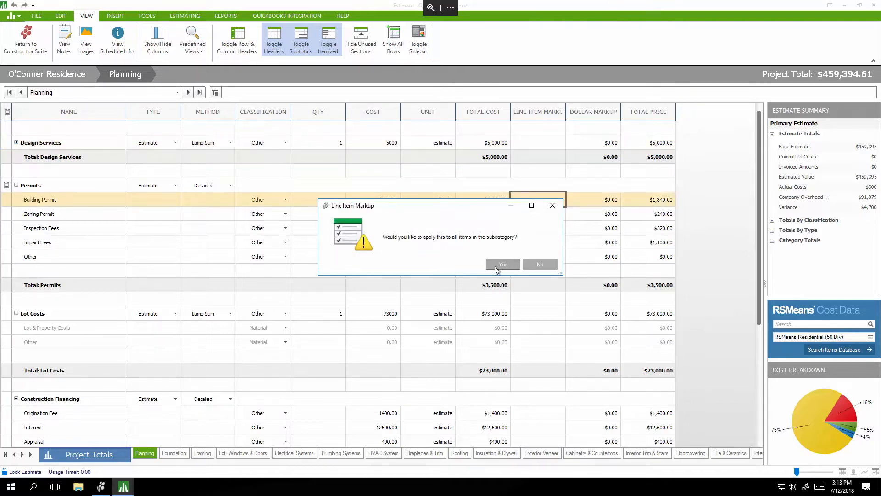
{"action": "left_click", "coordinate": [498, 265]}
{"action": "left_click", "coordinate": [499, 266]}
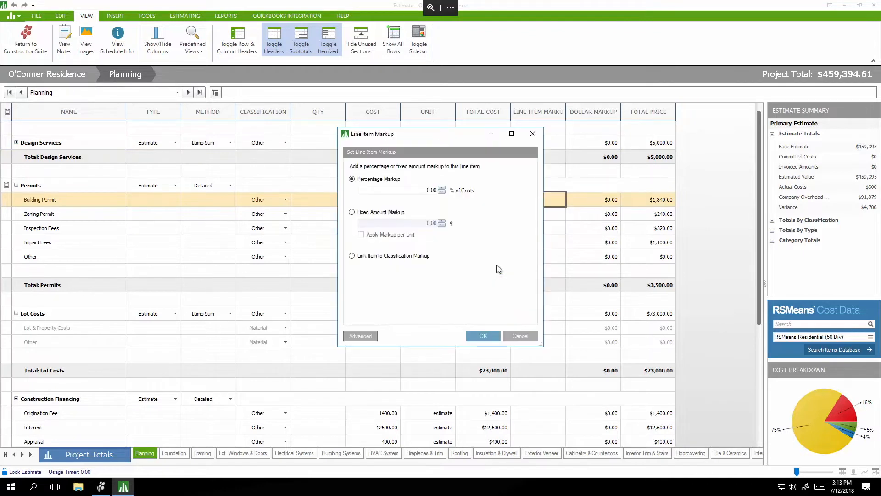
{"action": "left_click", "coordinate": [352, 212]}
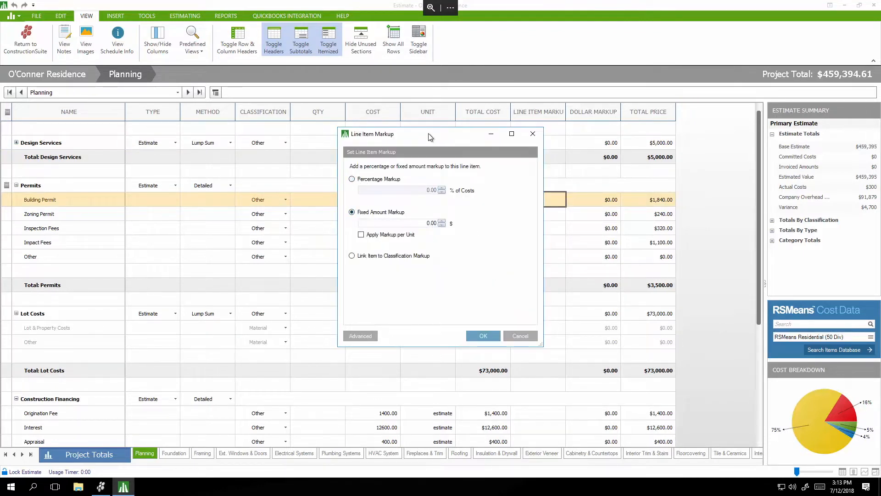
{"action": "left_click_drag", "start_coordinate": [428, 133], "coordinate": [214, 228]}
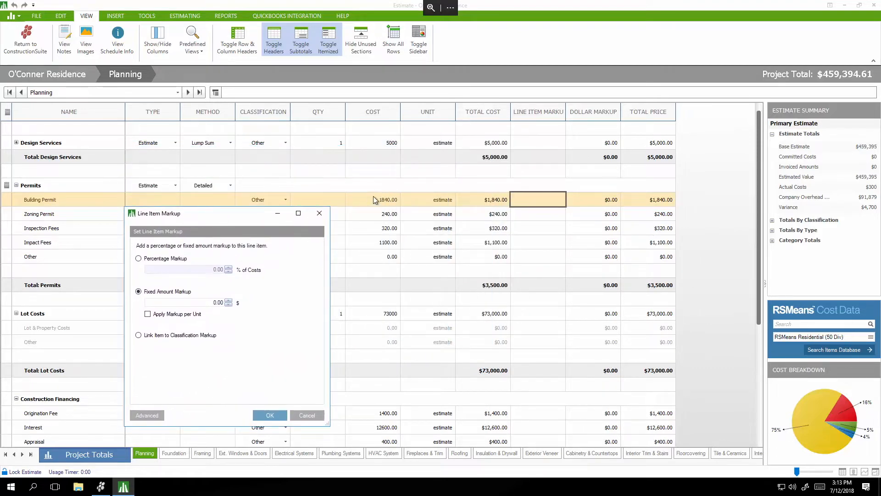
{"action": "left_click", "coordinate": [207, 303]}
{"action": "type", "text": "160"}
{"action": "left_click", "coordinate": [269, 421]}
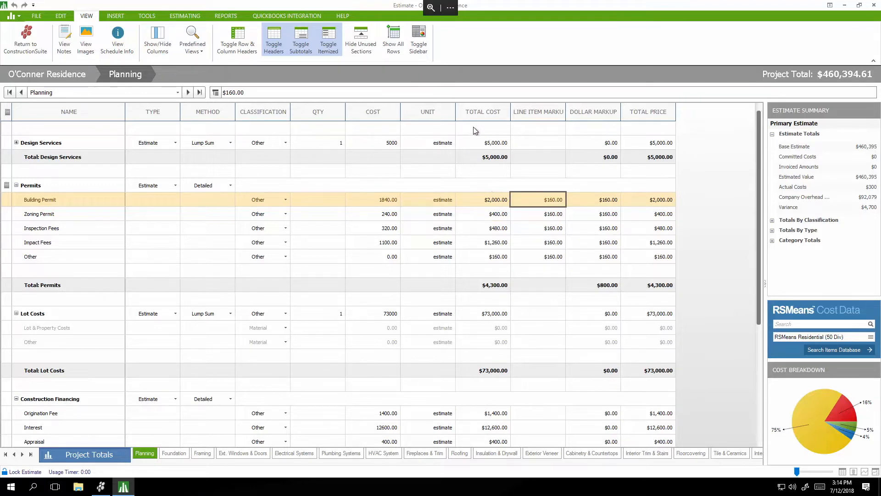
Step: Move the Total Cost column between Dollar Markup and Total Price, and return it to before Line Item Markup
{"action": "left_click", "coordinate": [479, 114]}
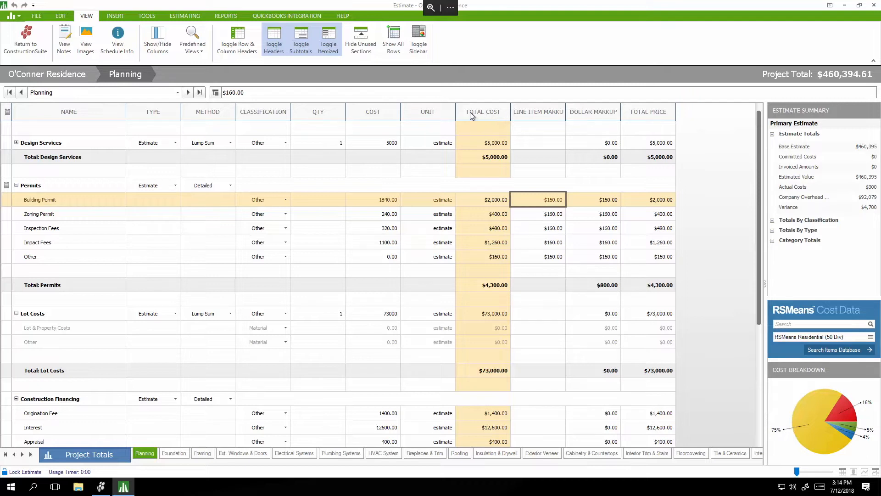
{"action": "left_click_drag", "start_coordinate": [471, 115], "coordinate": [623, 118]}
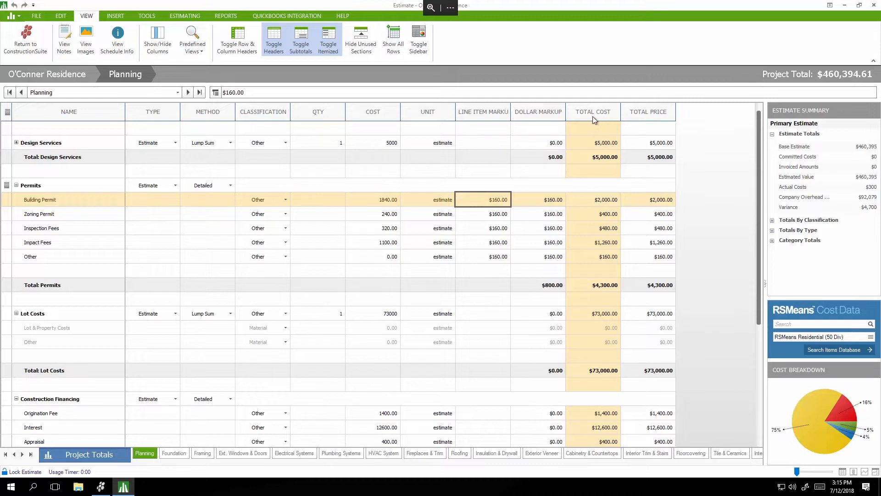
{"action": "left_click_drag", "start_coordinate": [589, 116], "coordinate": [464, 119]}
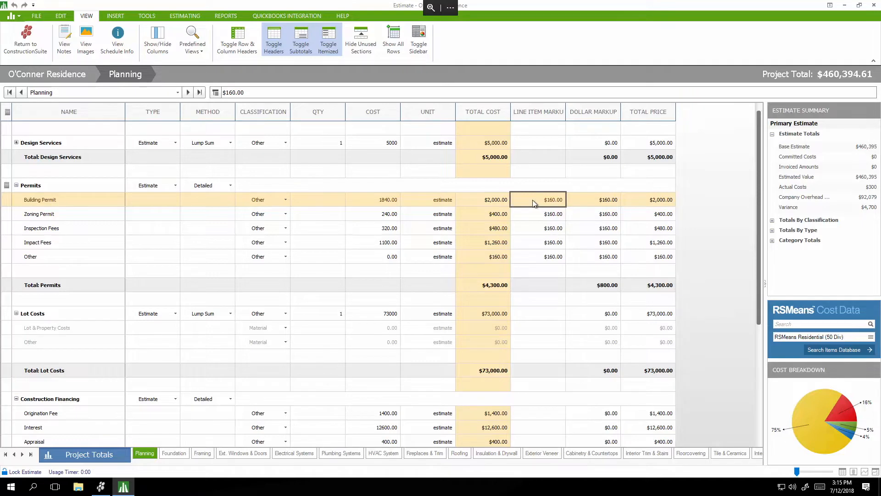
Step: Set the estimate's tax calculation method to Tax then Markup through the advanced line item markup options
{"action": "key", "text": "Delete"}
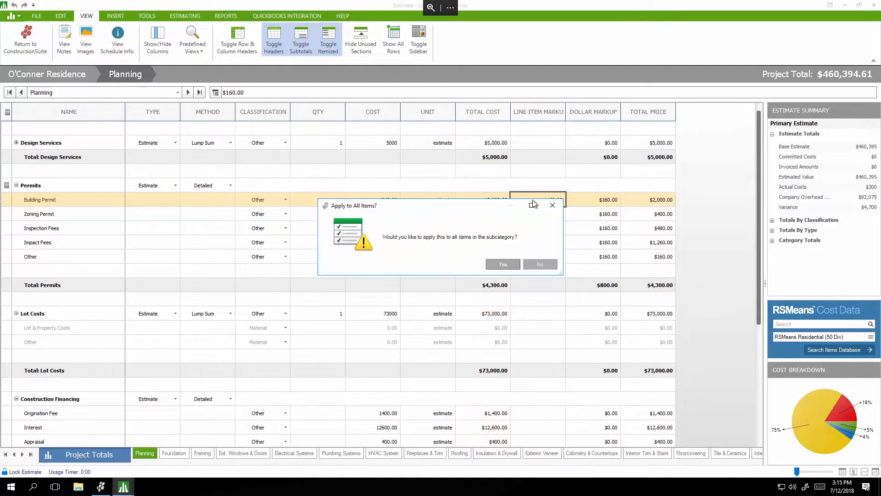
{"action": "left_click", "coordinate": [497, 264]}
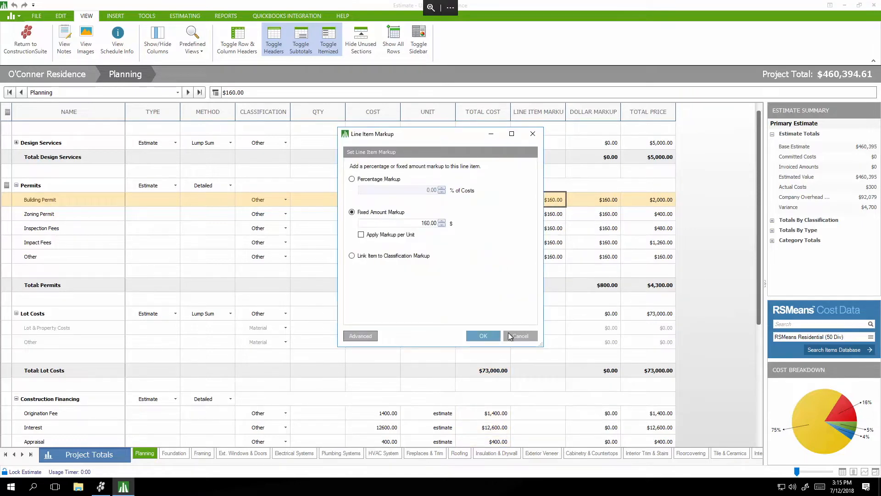
{"action": "left_click", "coordinate": [346, 338]}
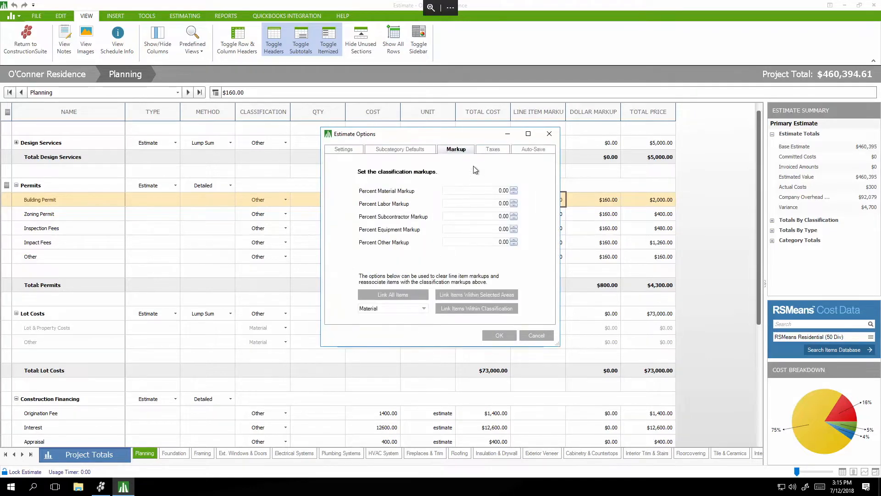
{"action": "left_click", "coordinate": [491, 150]}
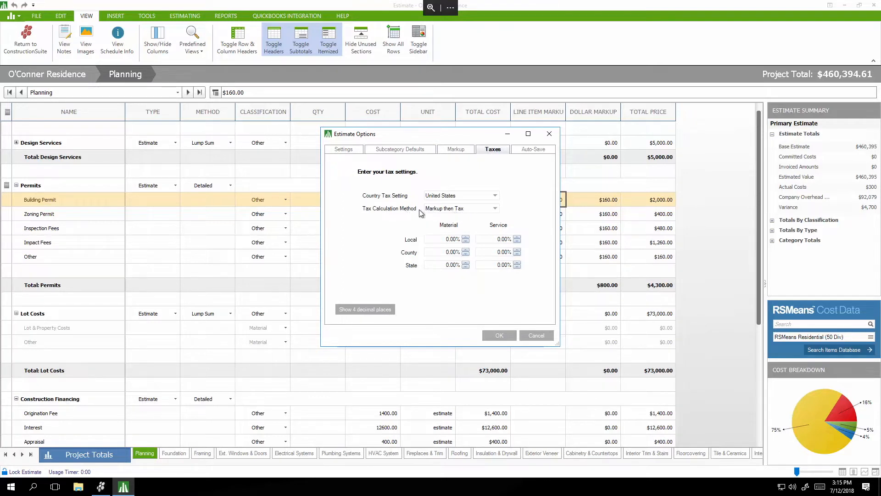
{"action": "left_click", "coordinate": [487, 209]}
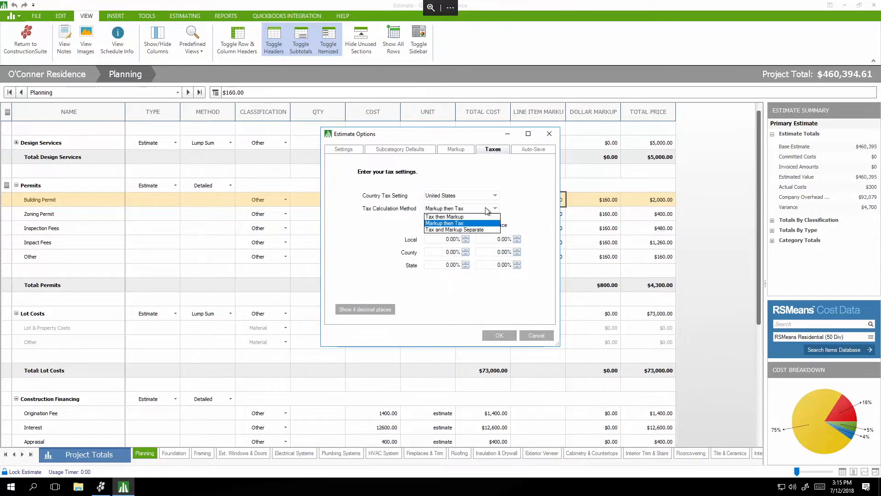
{"action": "left_click", "coordinate": [457, 217]}
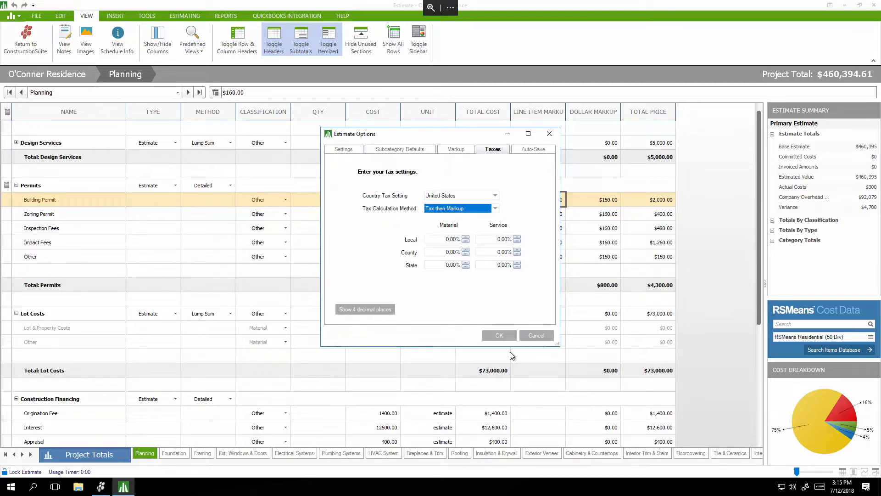
{"action": "left_click", "coordinate": [496, 335]}
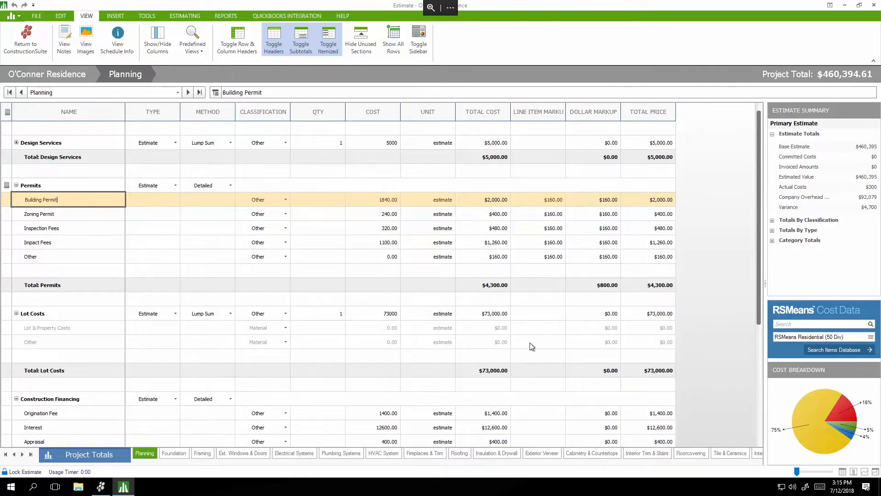
Step: Give the Interest item under Construction Financing a fixed amount line item markup of $2,400
{"action": "scroll", "coordinate": [505, 298], "scroll_direction": "down", "scroll_amount": 2}
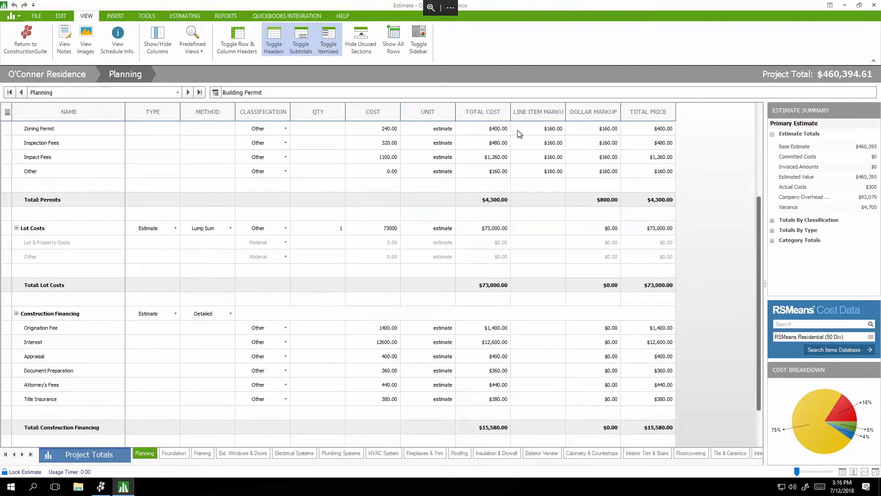
{"action": "left_click", "coordinate": [518, 343]}
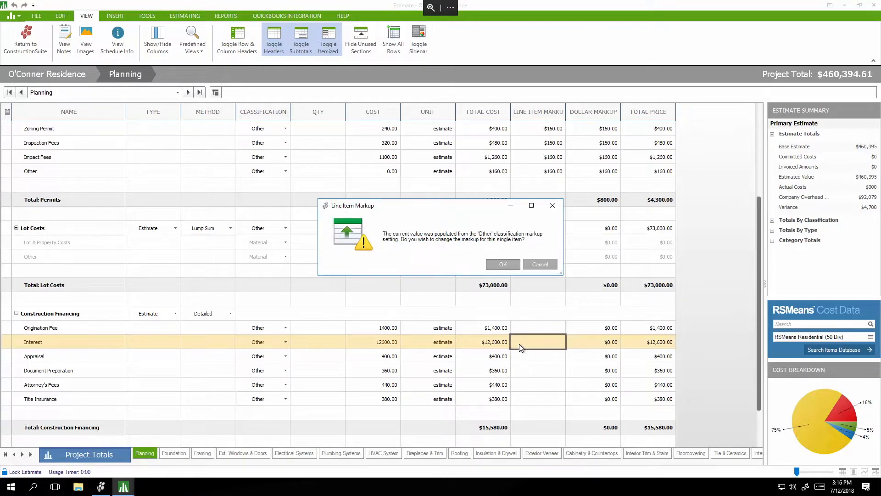
{"action": "left_click", "coordinate": [502, 264]}
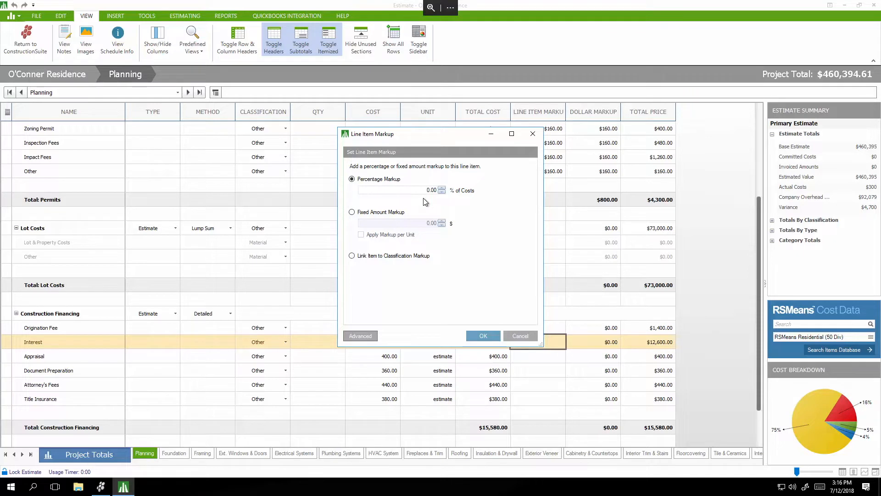
{"action": "left_click", "coordinate": [351, 213]}
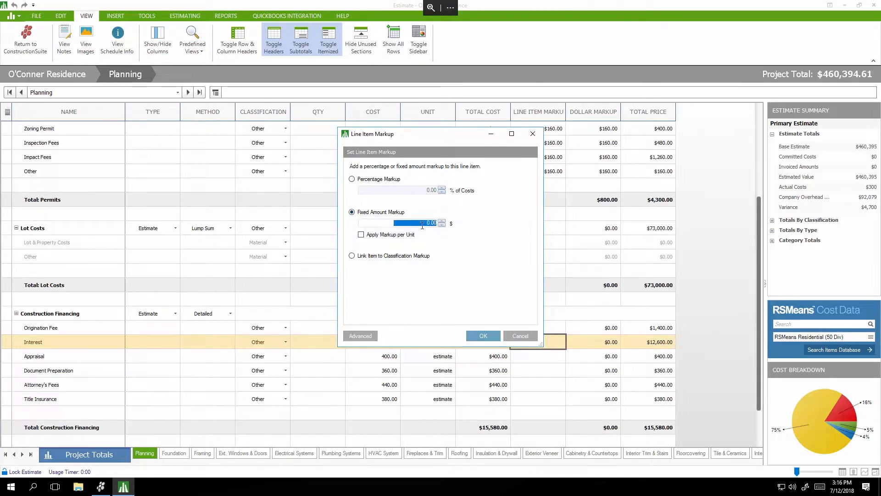
{"action": "type", "text": "2400"}
{"action": "left_click", "coordinate": [485, 336]}
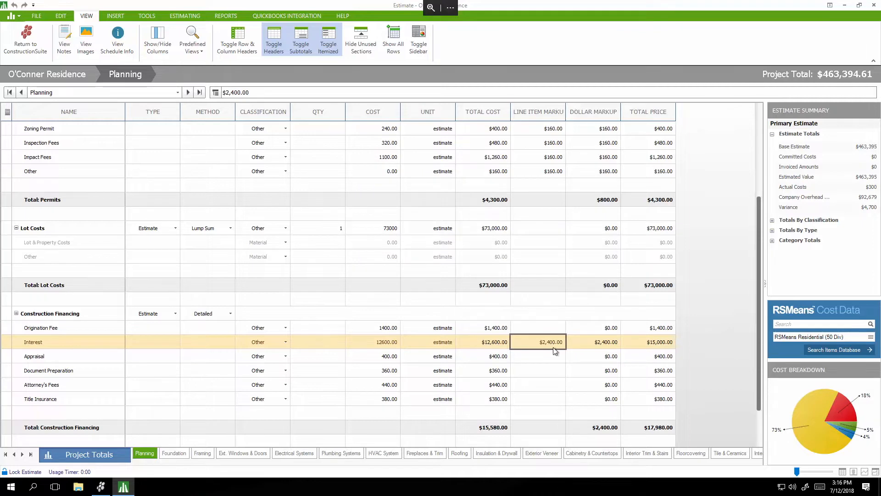
Step: Apply a 20% percentage line item markup to all items in the Construction Financing subcategory
{"action": "left_click", "coordinate": [546, 328]}
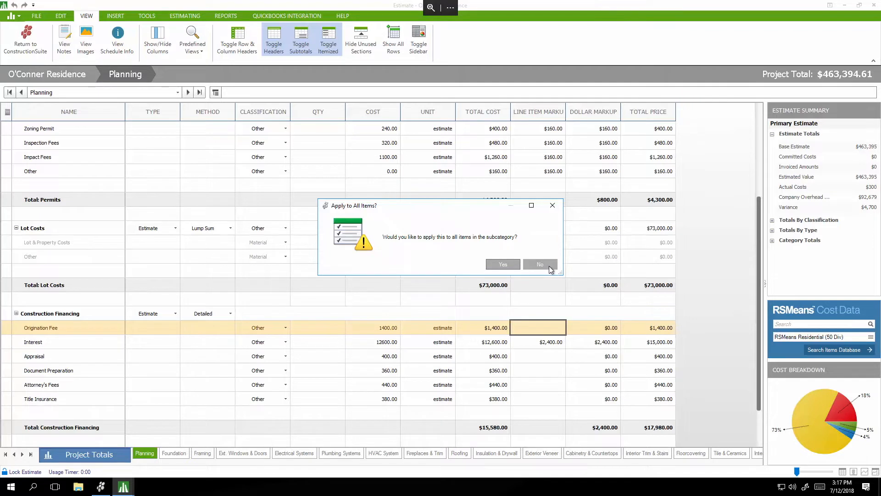
{"action": "left_click", "coordinate": [497, 264]}
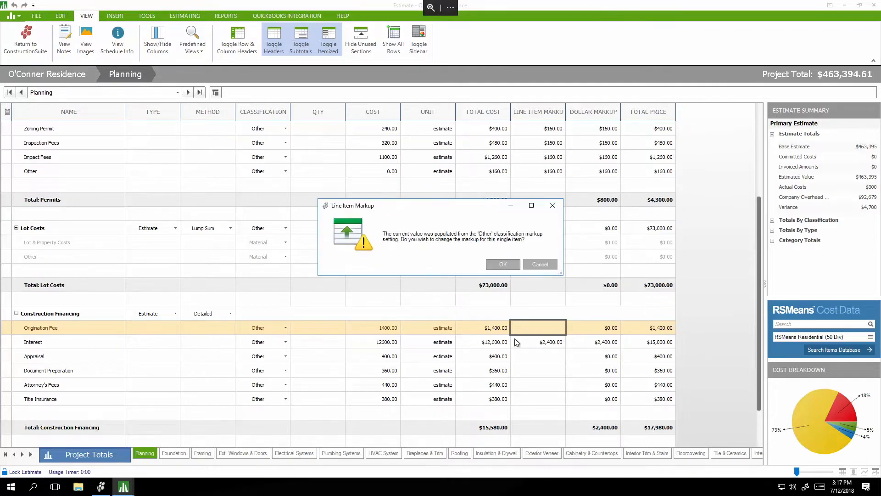
{"action": "left_click", "coordinate": [507, 267]}
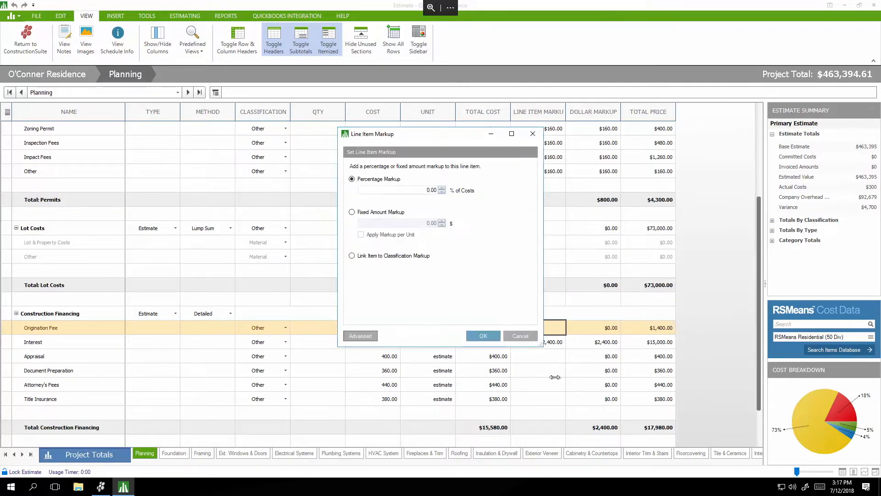
{"action": "left_click", "coordinate": [414, 193]}
{"action": "type", "text": "2,4"}
{"action": "type", "text": "0"}
{"action": "left_click", "coordinate": [473, 337]}
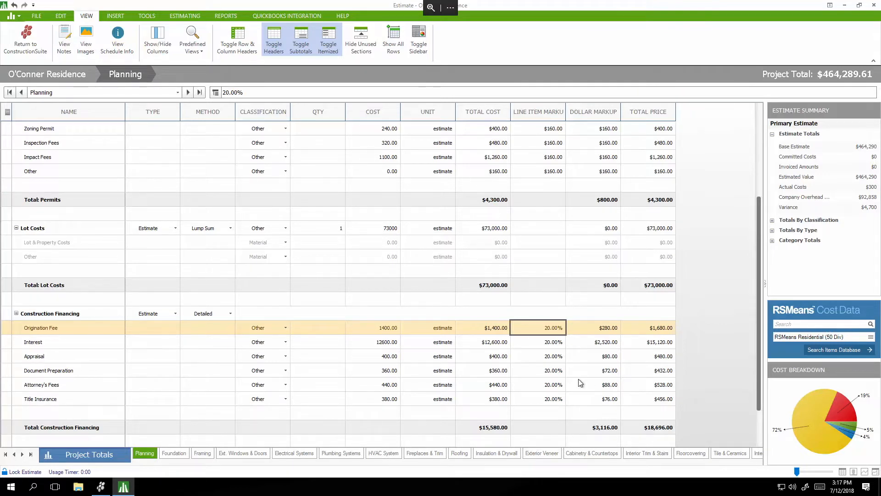
{"action": "double_click", "coordinate": [522, 329]}
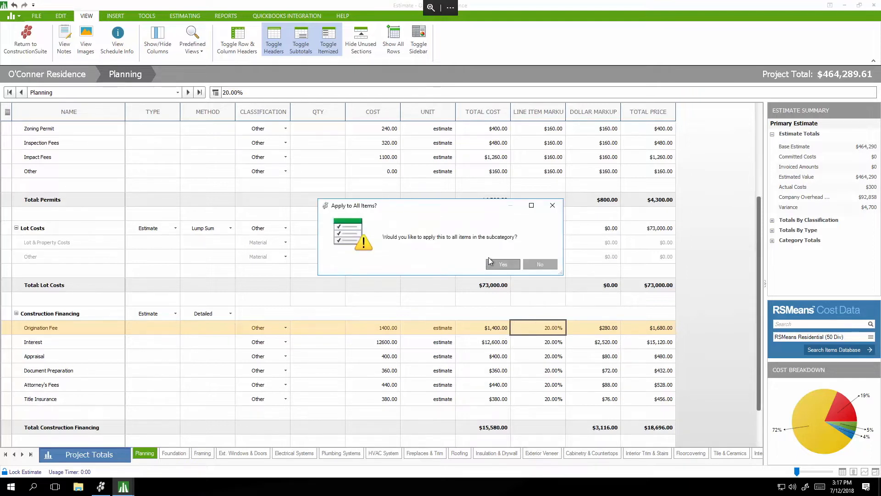
{"action": "left_click", "coordinate": [500, 264]}
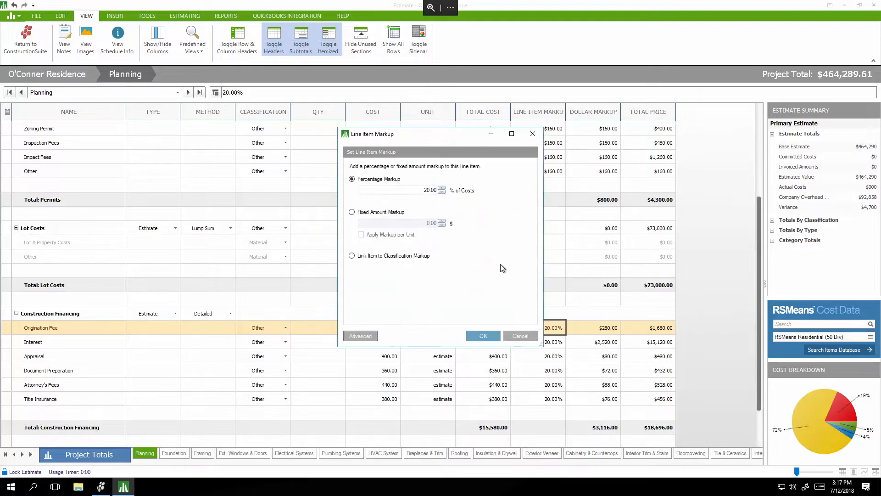
{"action": "left_click", "coordinate": [351, 213]}
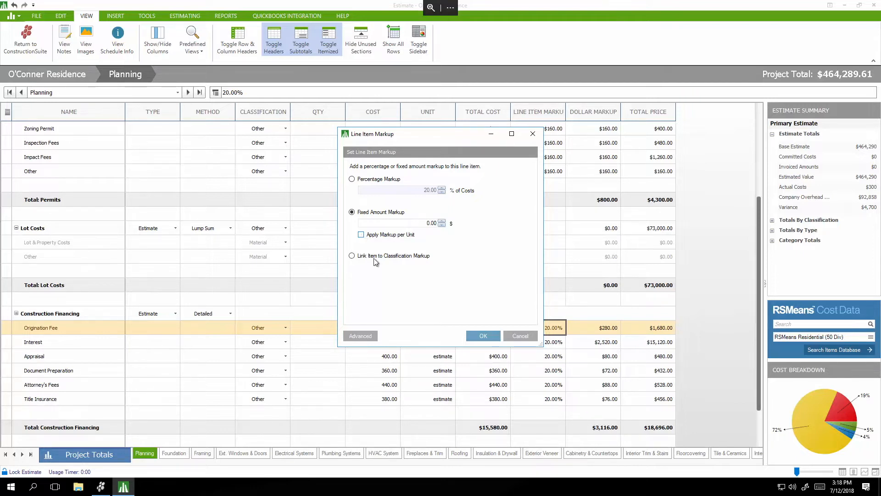
{"action": "left_click", "coordinate": [525, 339]}
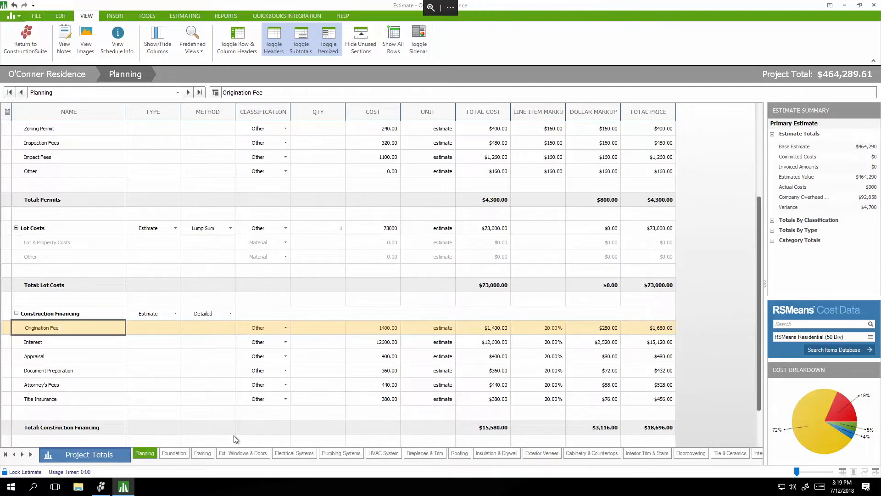
Step: From the Foundation category, set the estimate's classification markups to 10% for material, 60% for labor and 20% for subcontractor
{"action": "left_click", "coordinate": [168, 454]}
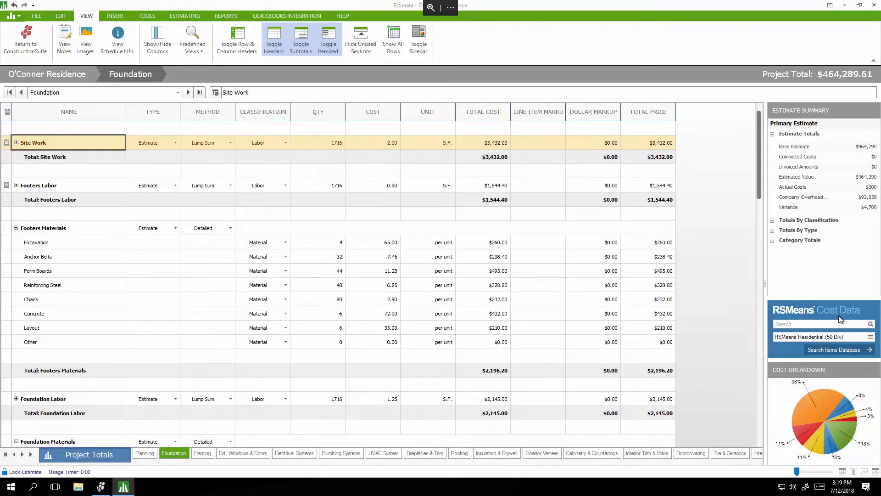
{"action": "left_click", "coordinate": [187, 17]}
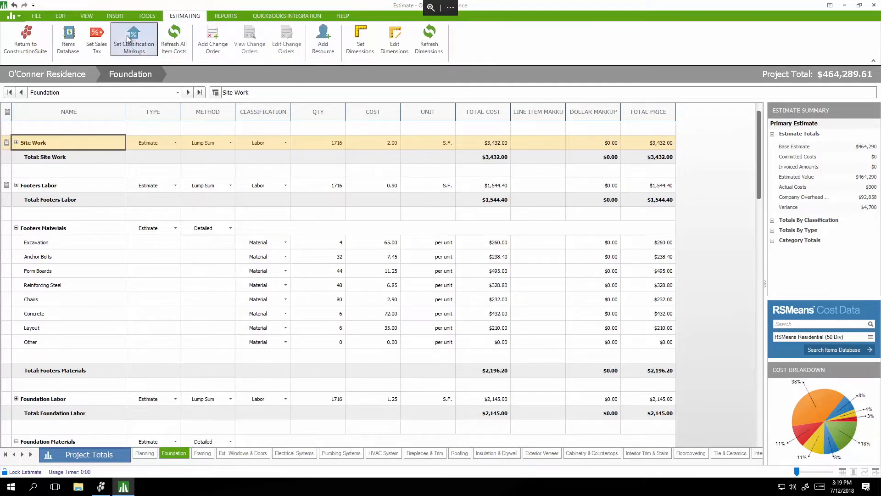
{"action": "left_click", "coordinate": [136, 33]}
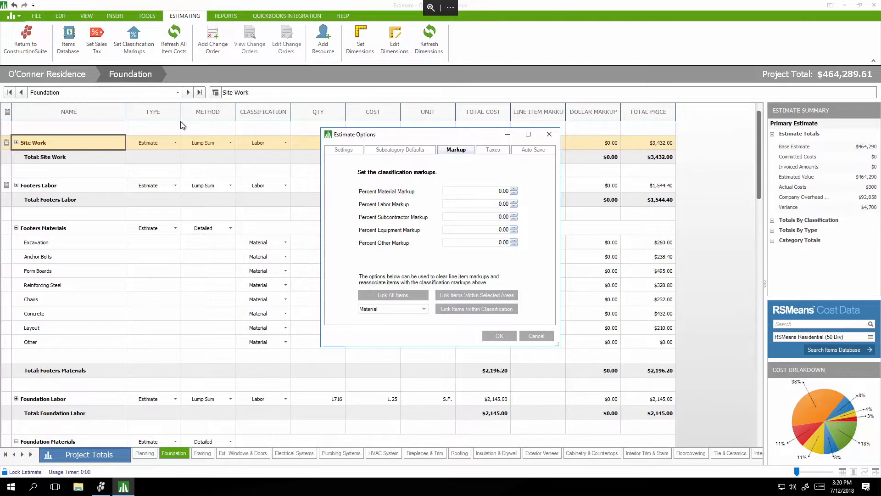
{"action": "left_click", "coordinate": [485, 187]}
{"action": "type", "text": "6"}
{"action": "type", "text": "20"}
{"action": "left_click", "coordinate": [487, 337]}
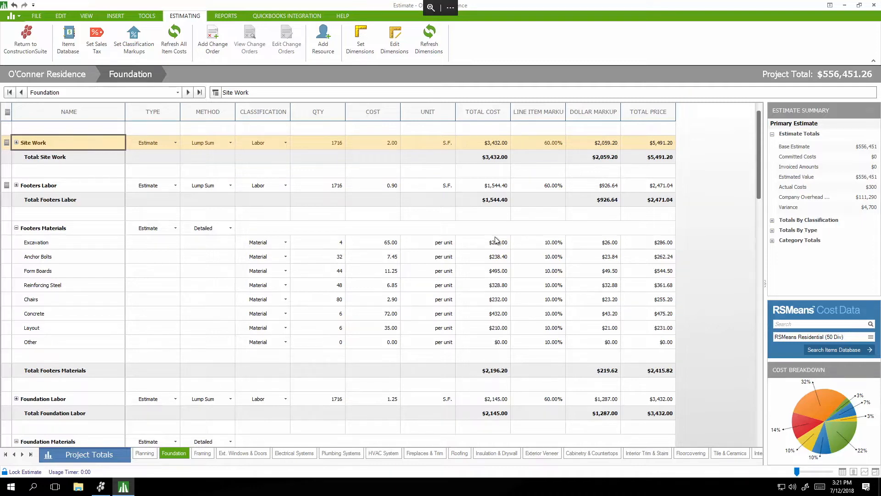
{"action": "left_click", "coordinate": [531, 247]}
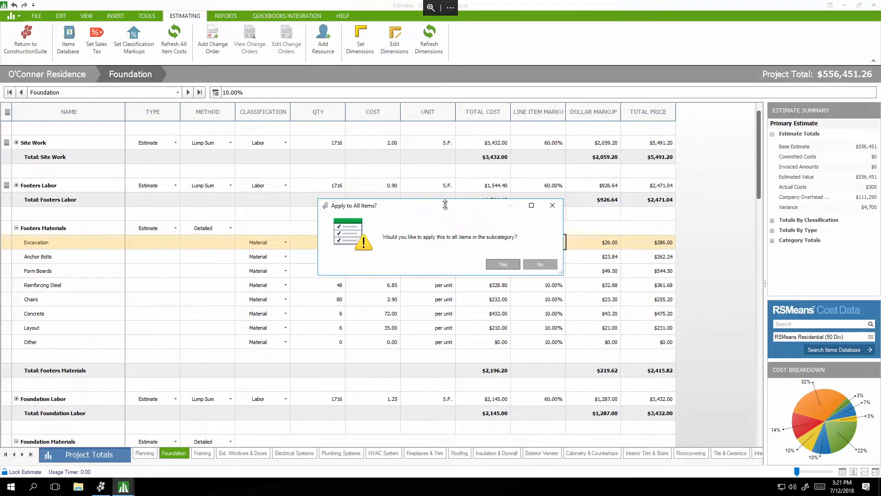
{"action": "left_click", "coordinate": [540, 264]}
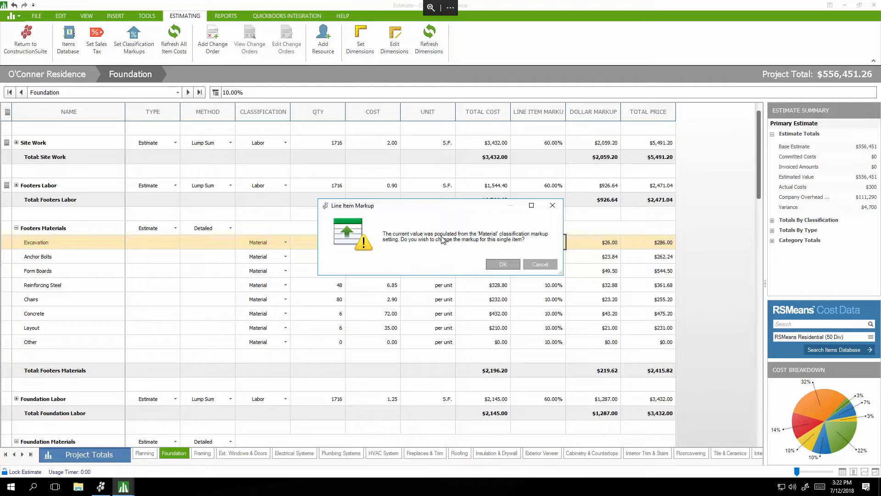
{"action": "left_click", "coordinate": [545, 267]}
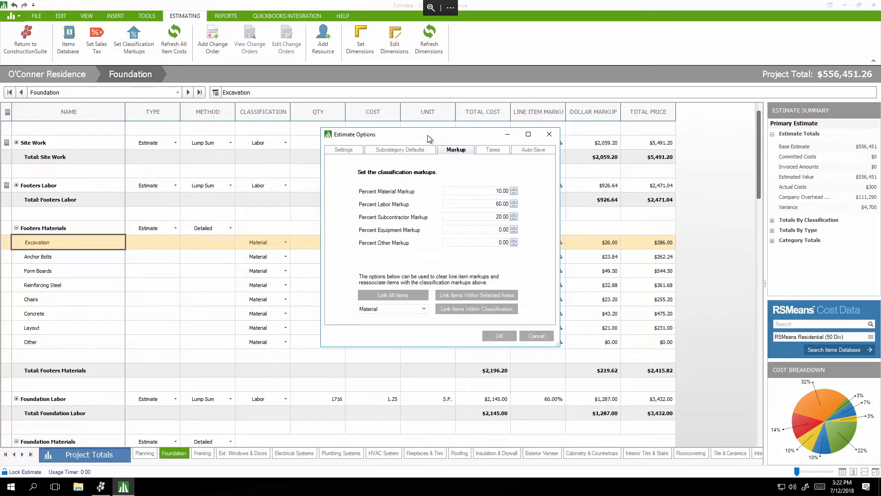
Step: Review the estimate's classification markup and tax settings, and close the estimate options without changes
{"action": "left_click_drag", "start_coordinate": [427, 135], "coordinate": [376, 105]}
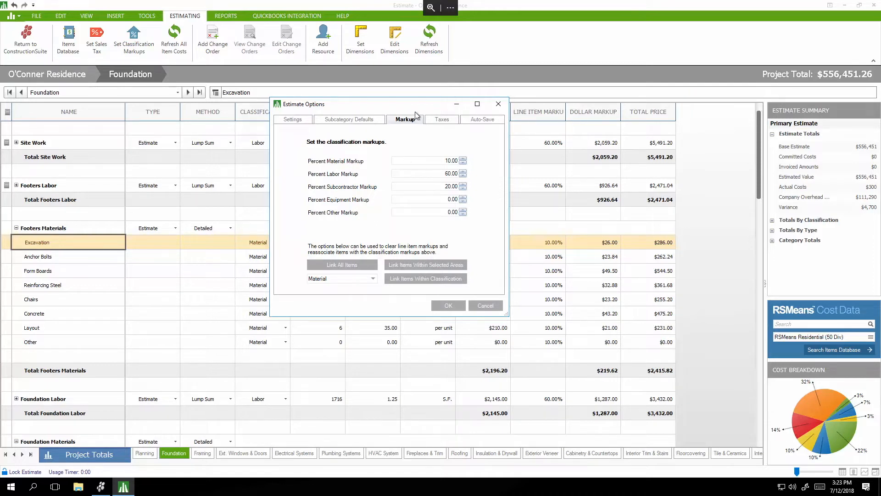
{"action": "left_click", "coordinate": [443, 120]}
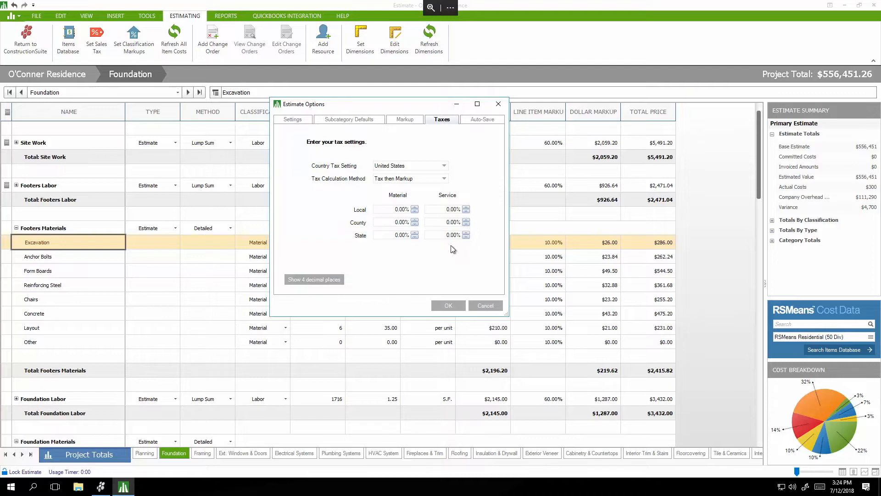
{"action": "left_click", "coordinate": [486, 306]}
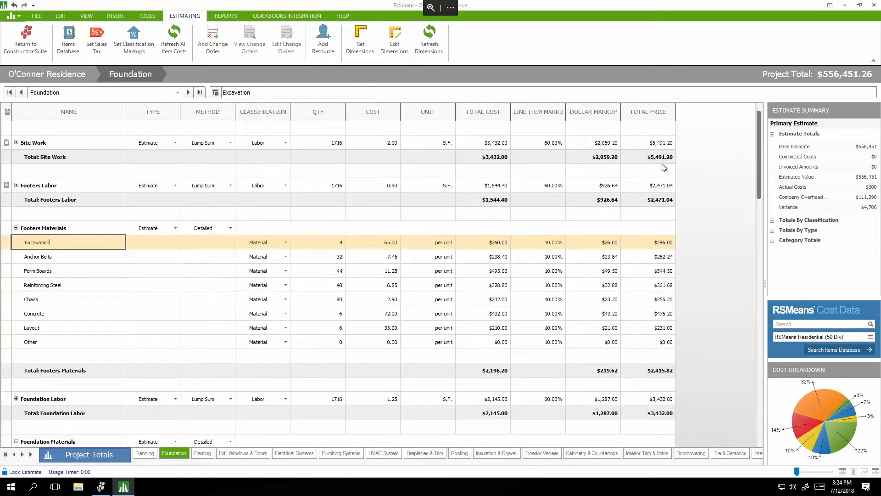
Step: Examine the project totals down to Company Overhead & Margin, and view that category's detailed items
{"action": "left_click", "coordinate": [84, 459]}
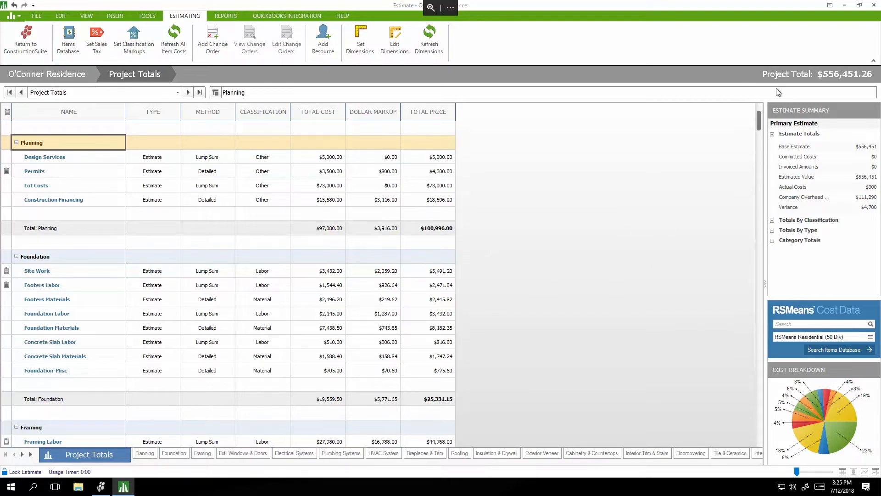
{"action": "left_click_drag", "start_coordinate": [757, 120], "coordinate": [755, 450]}
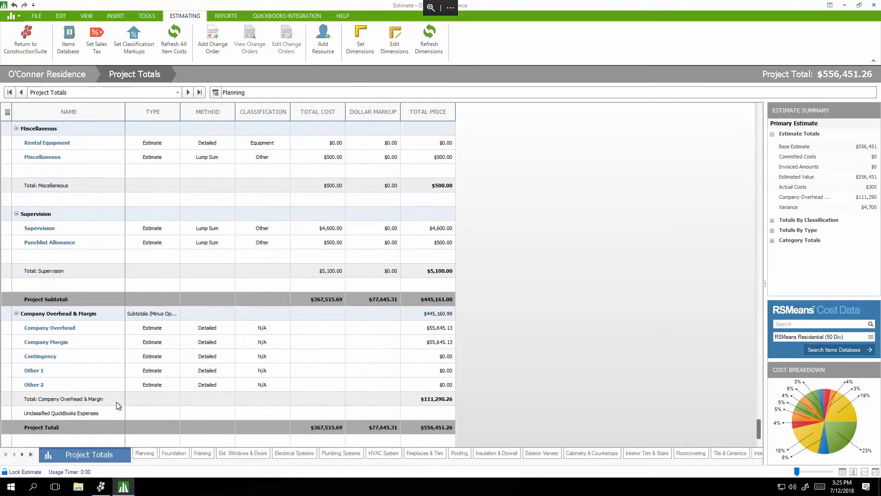
{"action": "left_click", "coordinate": [55, 314]}
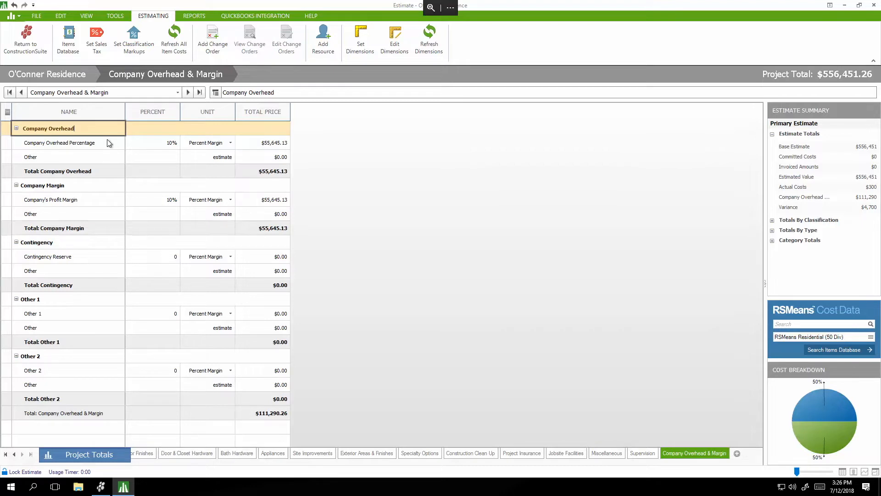
{"action": "left_click", "coordinate": [75, 455]}
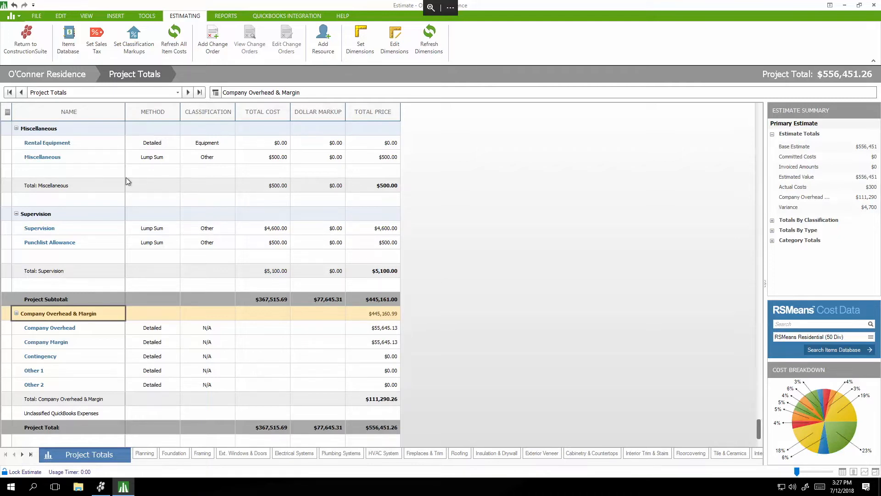
{"action": "left_click", "coordinate": [58, 332]}
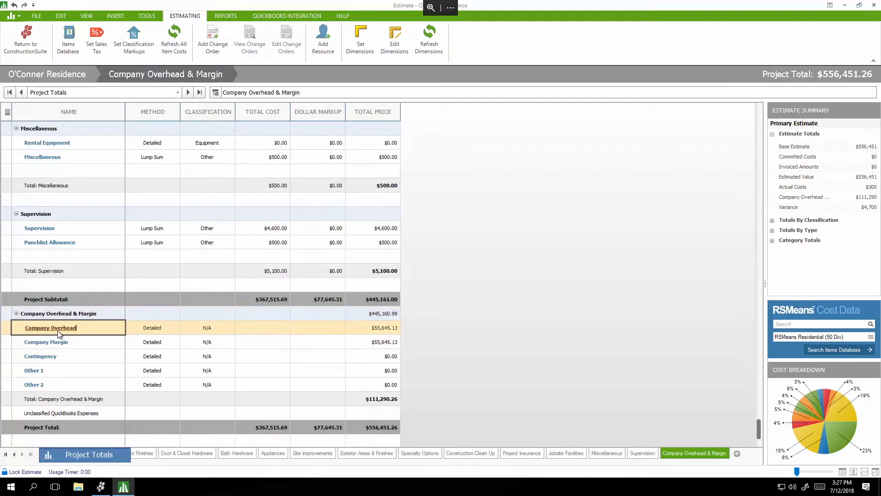
{"action": "left_click", "coordinate": [58, 331]}
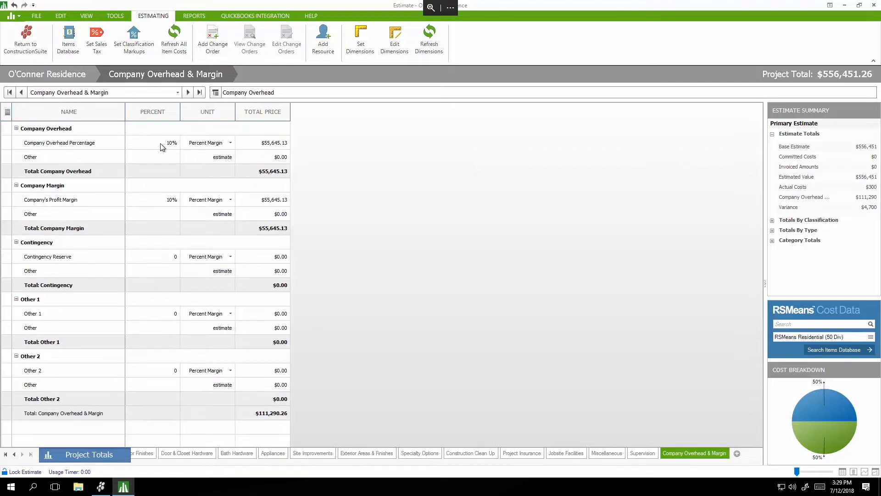
Step: Check the unit choices for Company Overhead Percentage and keep Percent Margin
{"action": "left_click", "coordinate": [224, 145]}
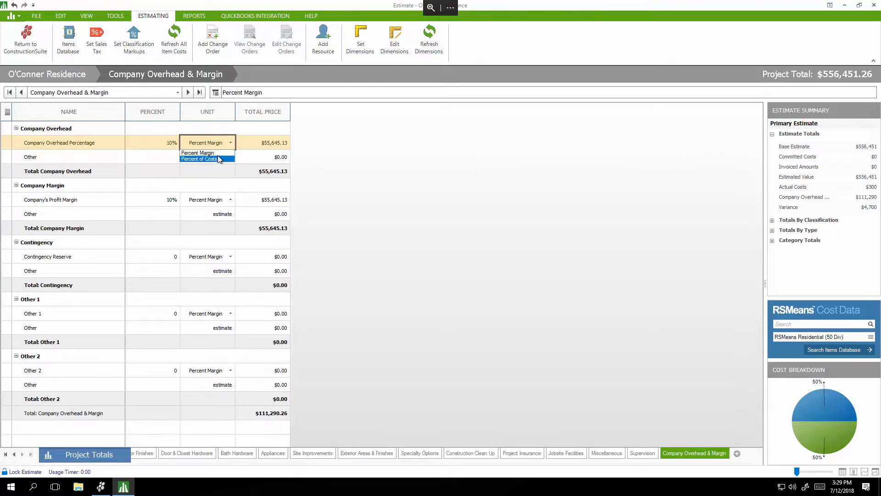
{"action": "left_click", "coordinate": [216, 153]}
{"action": "left_click", "coordinate": [389, 156]}
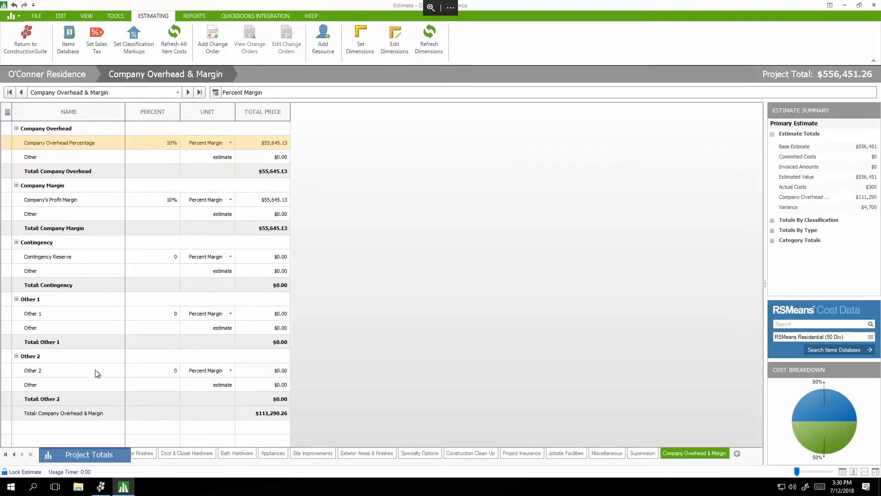
Step: From the project totals, go to the Contingency subcategory and set the Contingency Reserve to 5%
{"action": "left_click", "coordinate": [75, 455]}
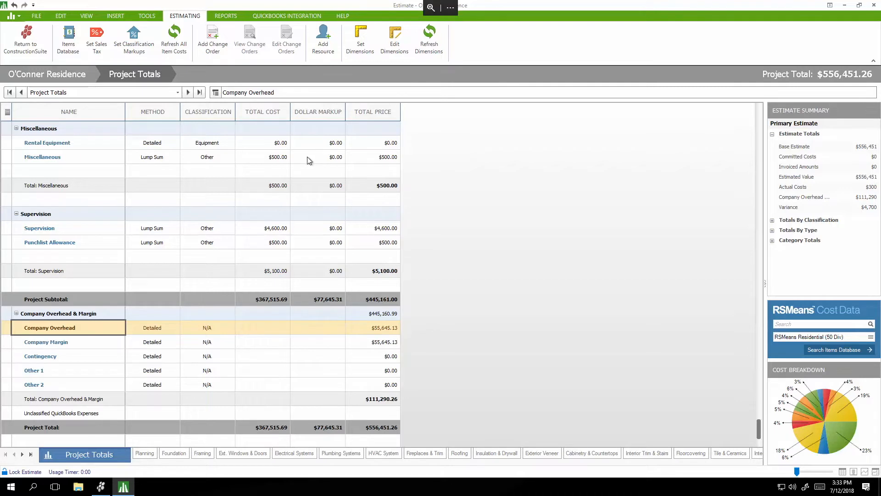
{"action": "left_click", "coordinate": [45, 361]}
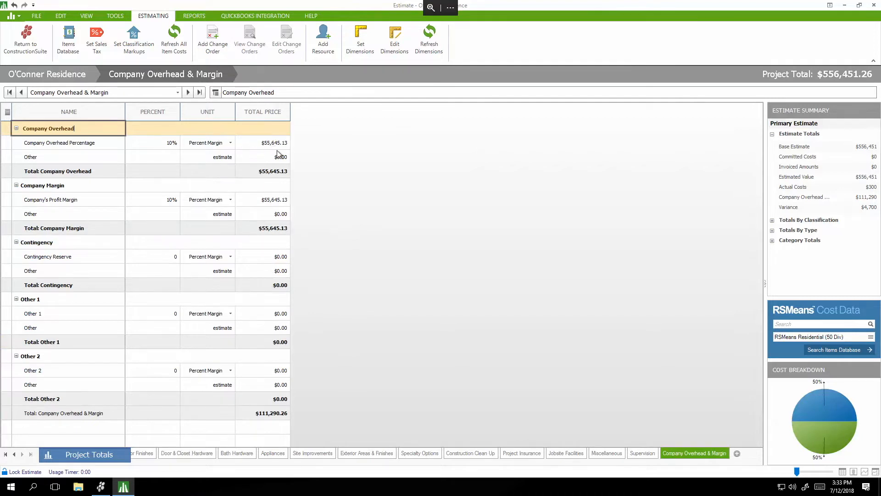
{"action": "left_click", "coordinate": [177, 257]}
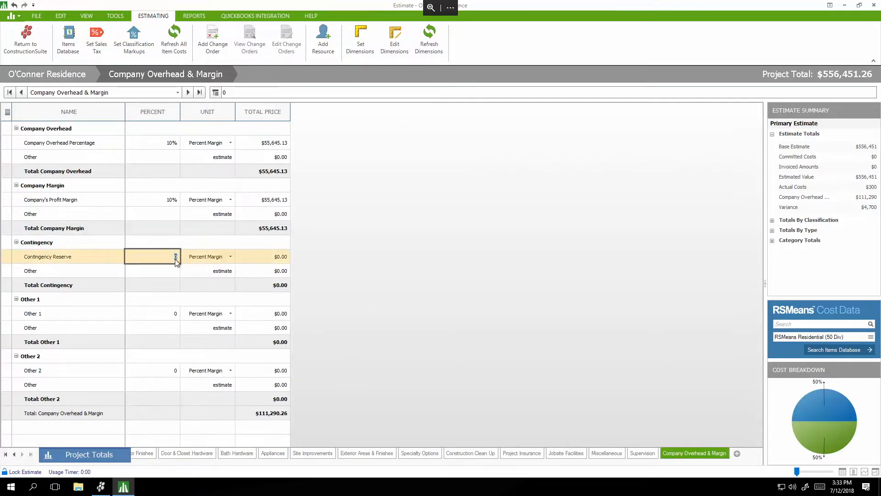
{"action": "key", "text": "Return"}
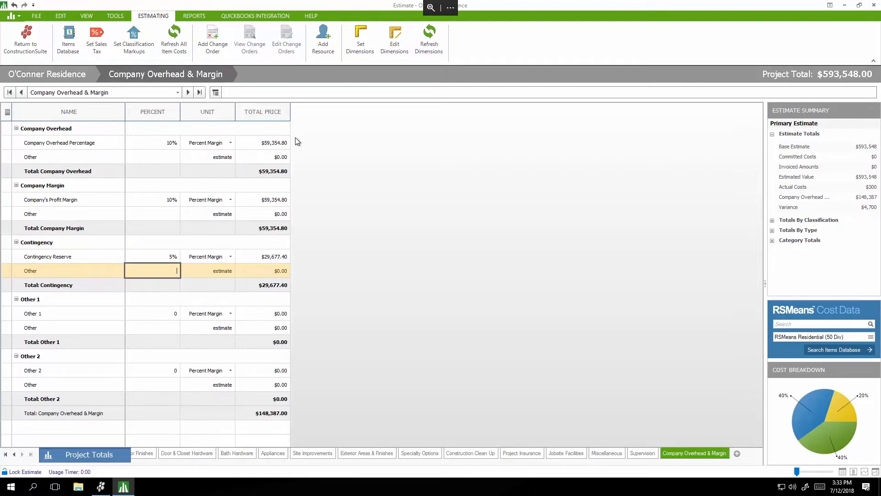
Step: Switch the Company Overhead Percentage unit to Percent of Costs, and return it to Percent Margin
{"action": "left_click", "coordinate": [222, 143]}
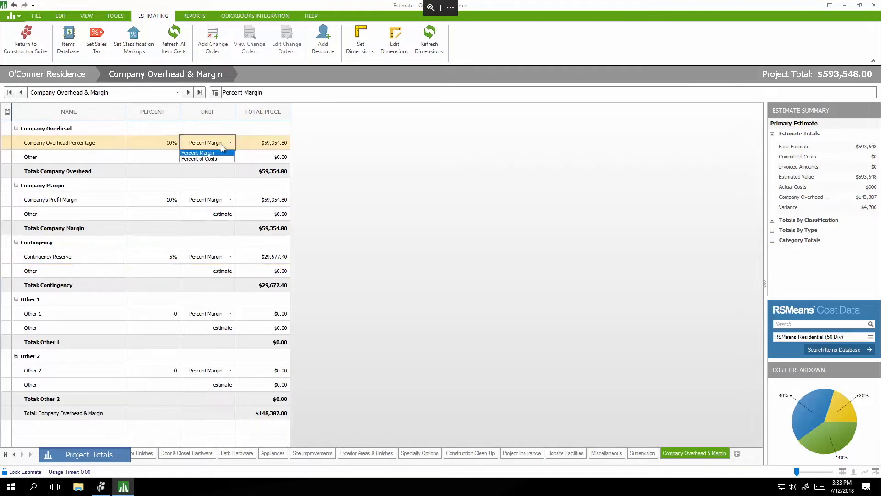
{"action": "left_click", "coordinate": [214, 159]}
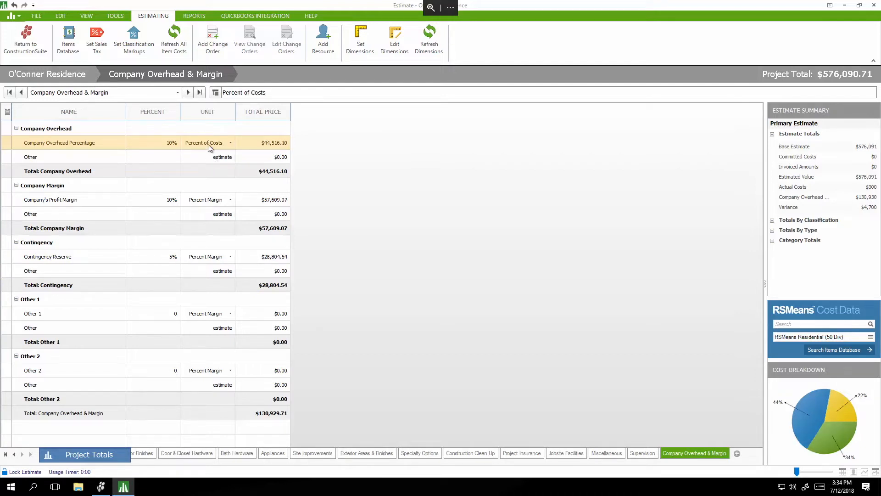
{"action": "left_click", "coordinate": [208, 144]}
{"action": "left_click", "coordinate": [209, 154]}
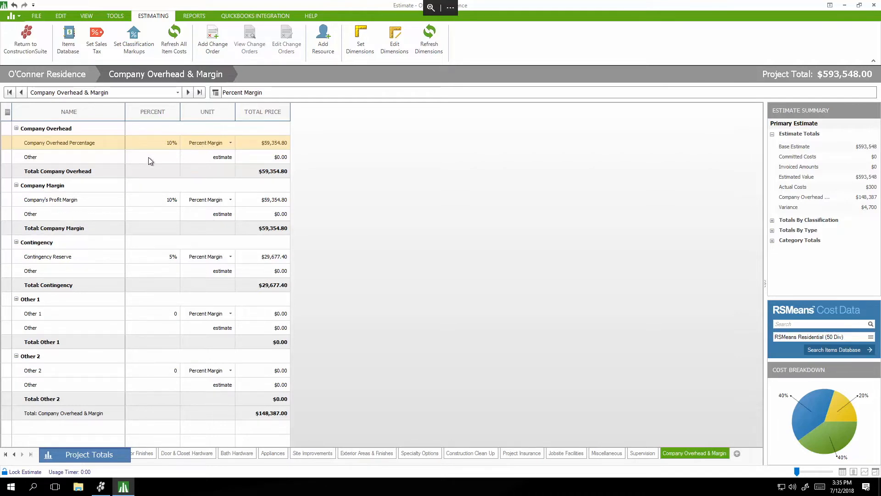
Step: Enter a flat amount of -5000 for the Other item under the Other 1 subcategory
{"action": "left_click", "coordinate": [152, 328]}
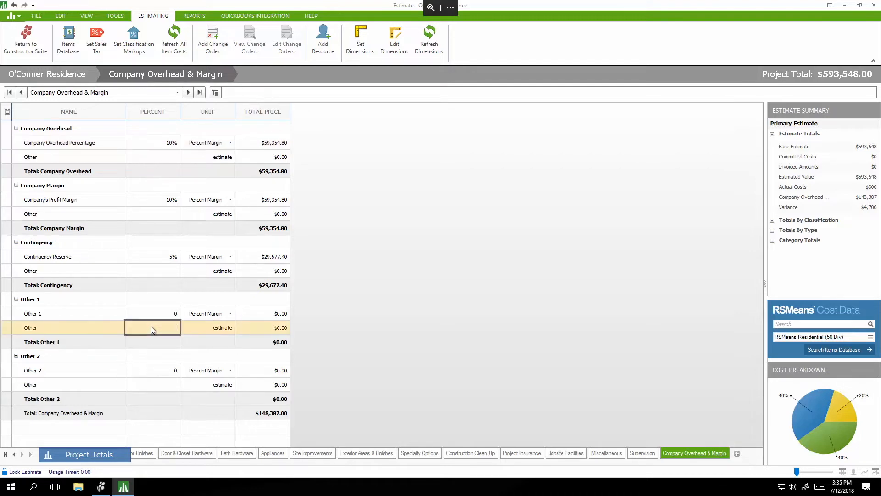
{"action": "type", "text": "-50"}
{"action": "key", "text": "Return"}
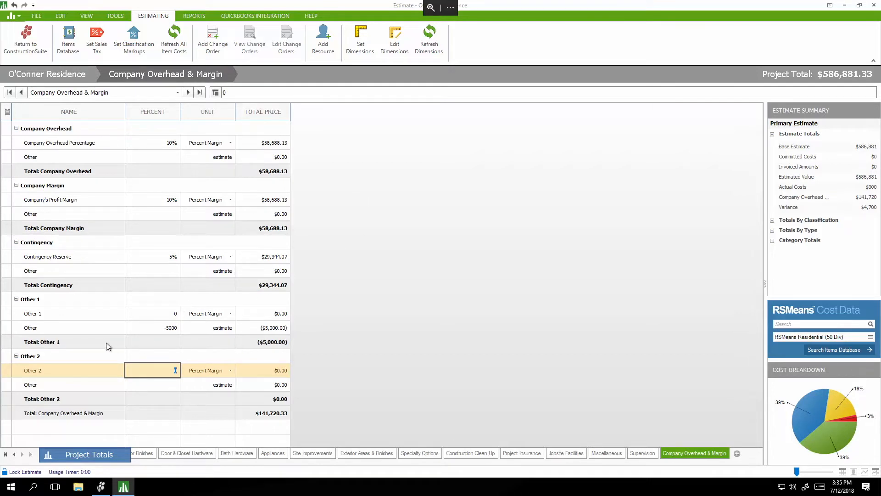
Step: Rename the Other 1 subcategory heading as Discounts
{"action": "double_click", "coordinate": [52, 303]}
{"action": "key", "text": "BackSpace"}
{"action": "key", "text": "BackSpace"}
{"action": "key", "text": "BackSpace"}
{"action": "key", "text": "BackSpace"}
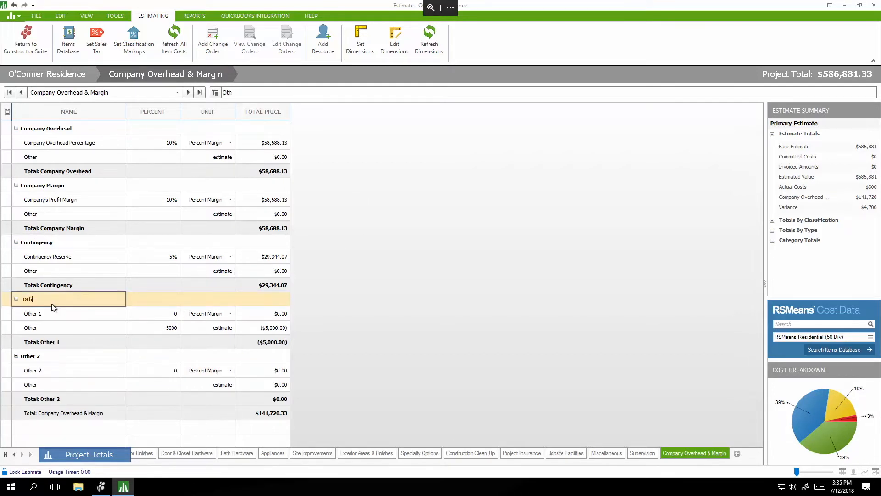
{"action": "key", "text": "BackSpace"}
{"action": "key", "text": "BackSpace"}
{"action": "key", "text": "BackSpace"}
{"action": "type", "text": "Discounts"}
Step: Start a new proposal for the project with the Residential Template and assign the most recent client contact to it
{"action": "left_click", "coordinate": [192, 17]}
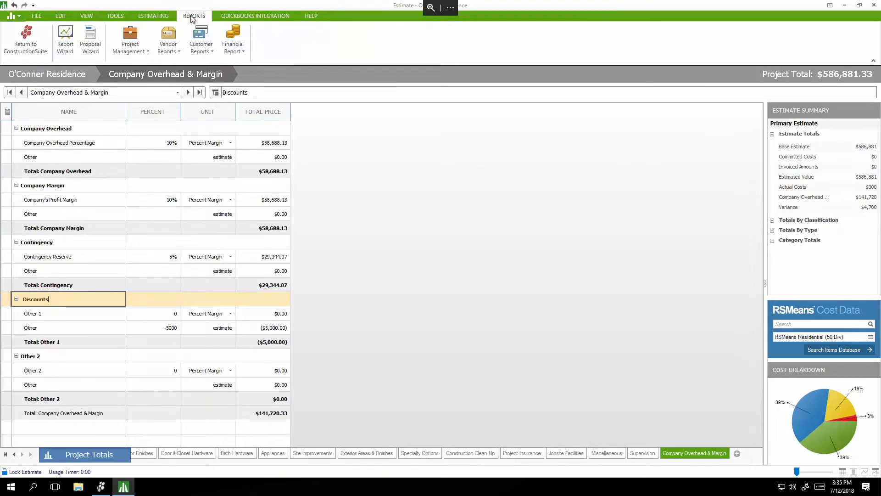
{"action": "left_click", "coordinate": [83, 47]}
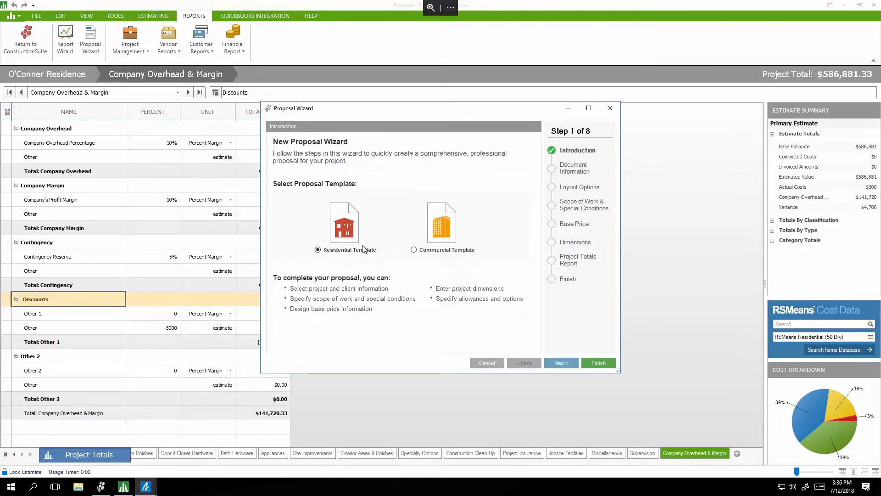
{"action": "left_click", "coordinate": [561, 362]}
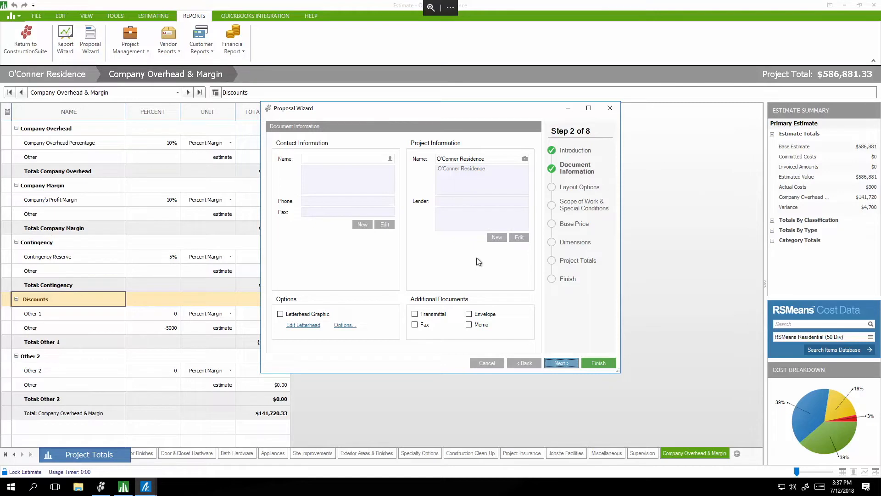
{"action": "left_click", "coordinate": [389, 159]}
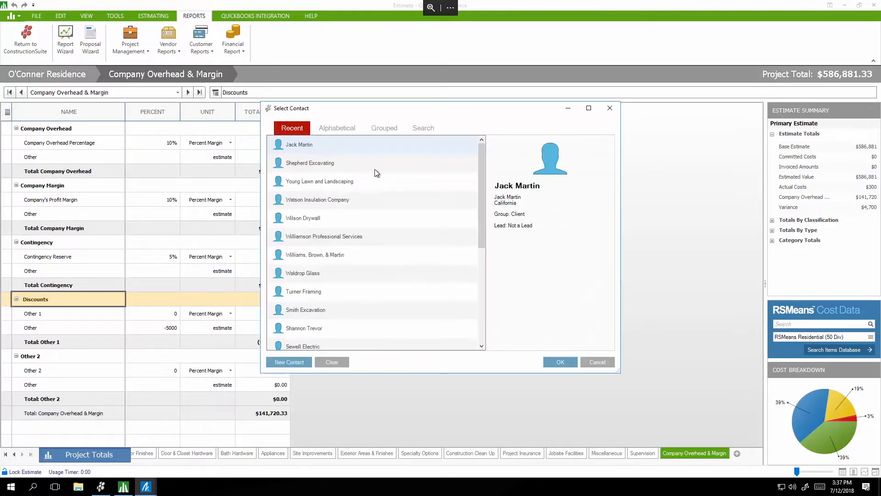
{"action": "double_click", "coordinate": [298, 145]}
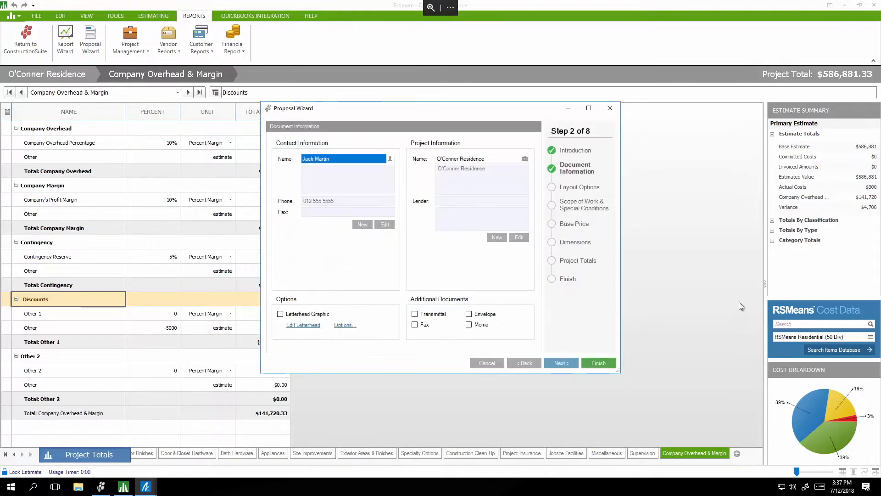
Step: Keep the first layout option for the proposal and rename it Custom Home
{"action": "left_click", "coordinate": [554, 362]}
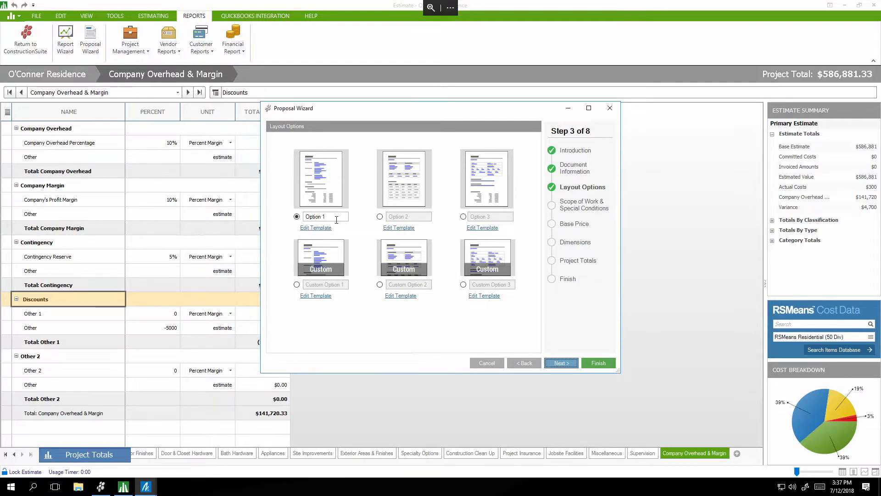
{"action": "left_click_drag", "start_coordinate": [335, 218], "coordinate": [277, 214]}
{"action": "type", "text": "Custom Home"}
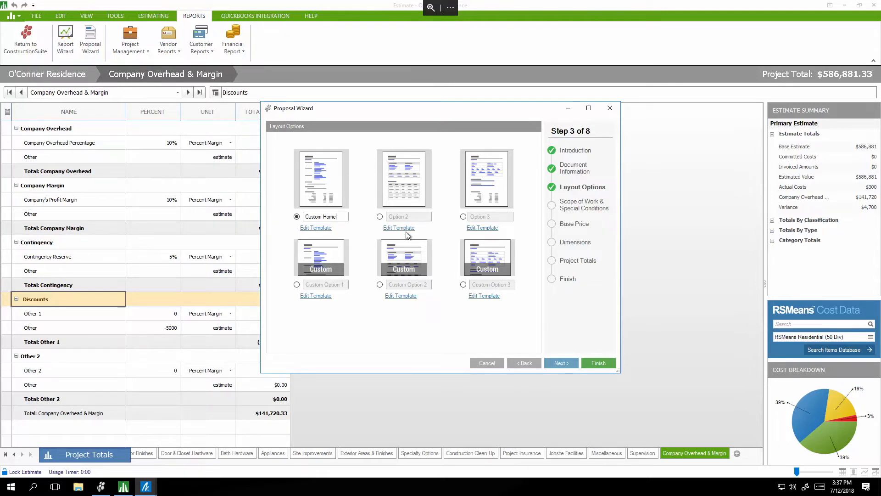
Step: Include the Scope of Work in the proposal along with the Special Conditions
{"action": "left_click", "coordinate": [553, 364]}
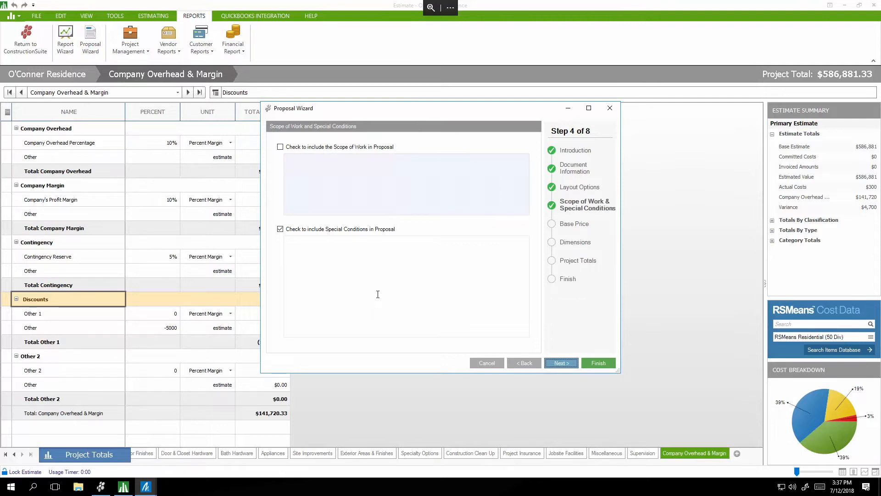
{"action": "left_click", "coordinate": [281, 147]}
{"action": "left_click", "coordinate": [311, 160]}
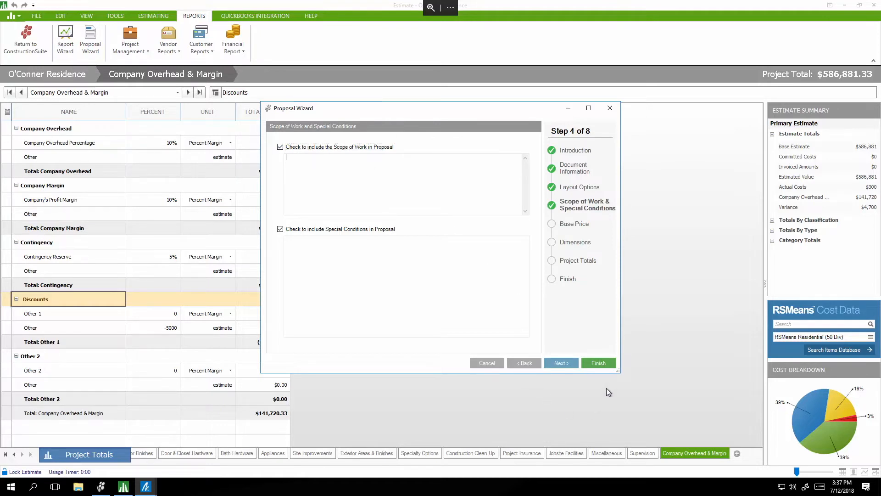
Step: Accept the base price settings and include all project dimensions in the proposal
{"action": "left_click", "coordinate": [562, 363]}
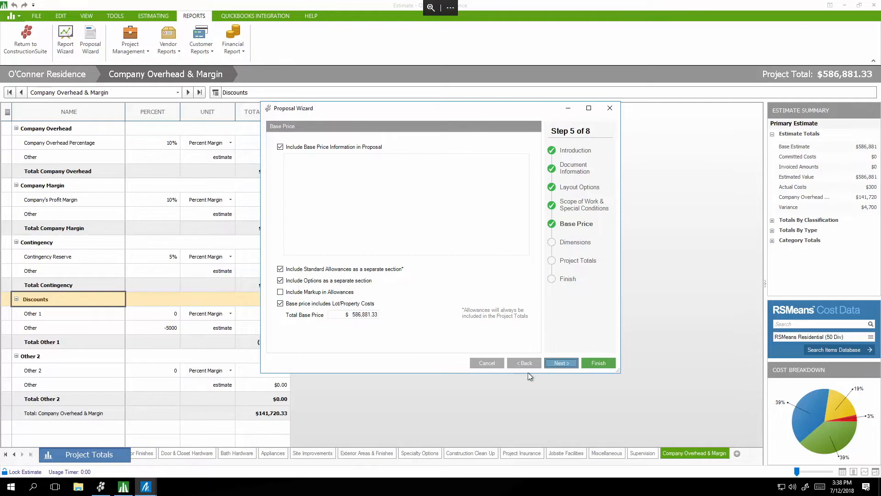
{"action": "left_click", "coordinate": [563, 365]}
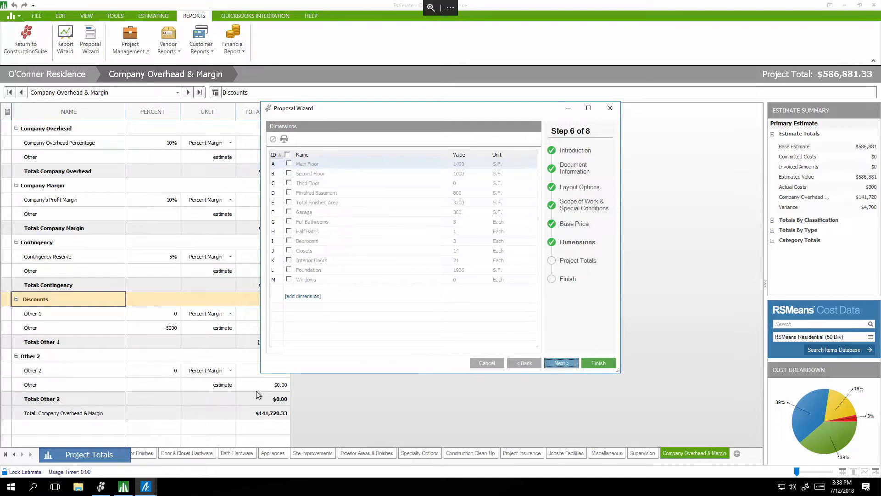
{"action": "left_click", "coordinate": [287, 156]}
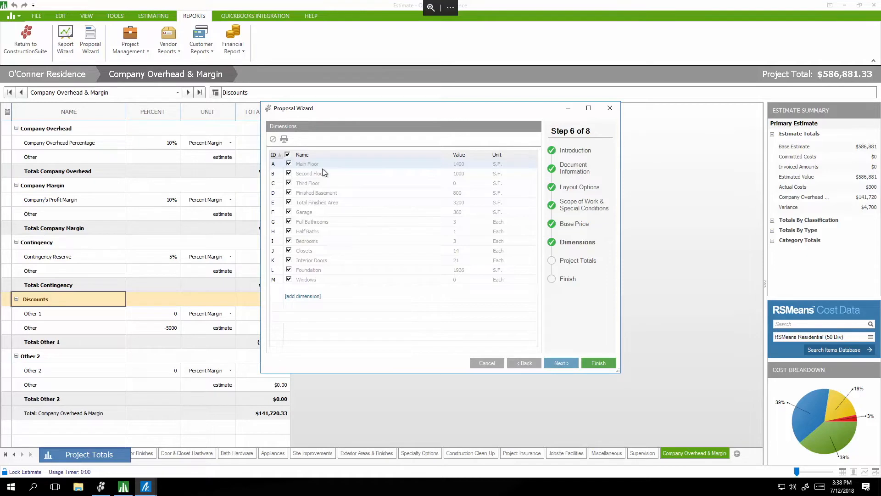
Step: In the project totals report settings, prorate company overhead and margin into categories and hide the line item total cost
{"action": "left_click", "coordinate": [562, 364]}
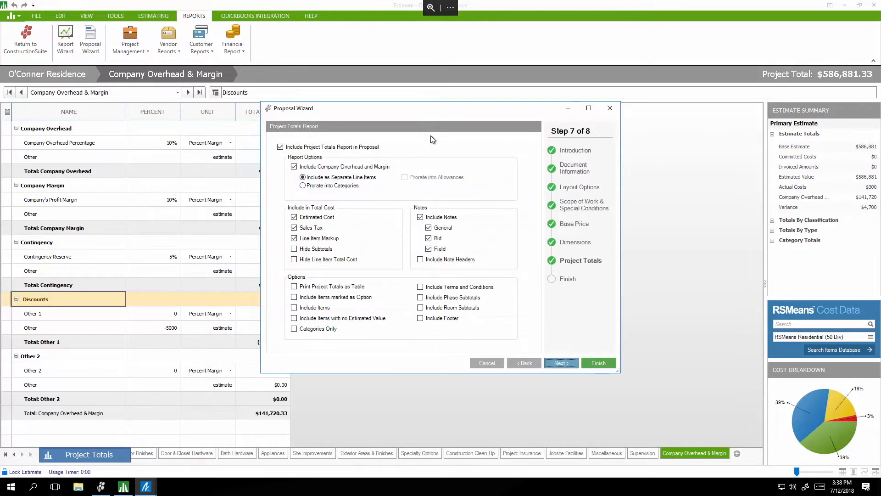
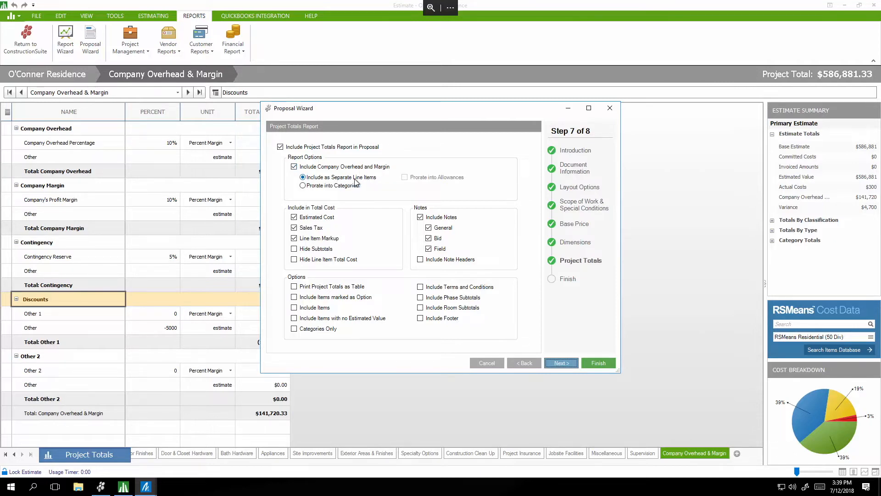
{"action": "left_click_drag", "start_coordinate": [378, 112], "coordinate": [415, 111]}
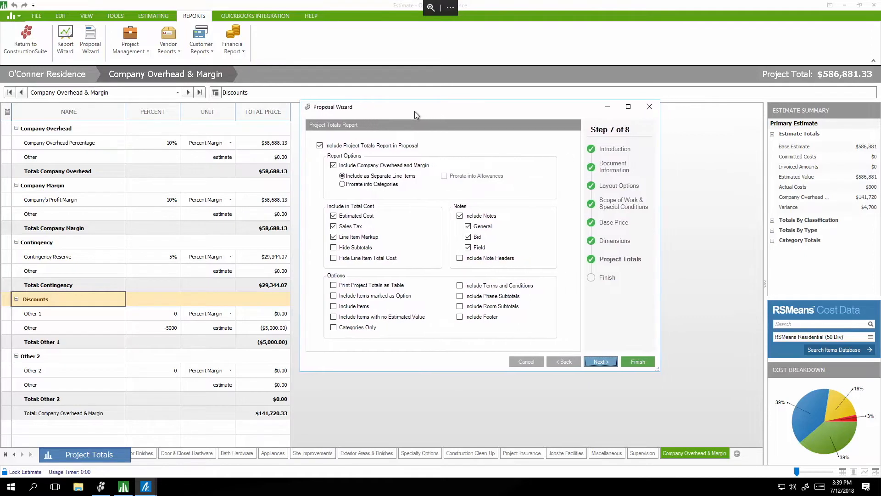
{"action": "left_click", "coordinate": [342, 184]}
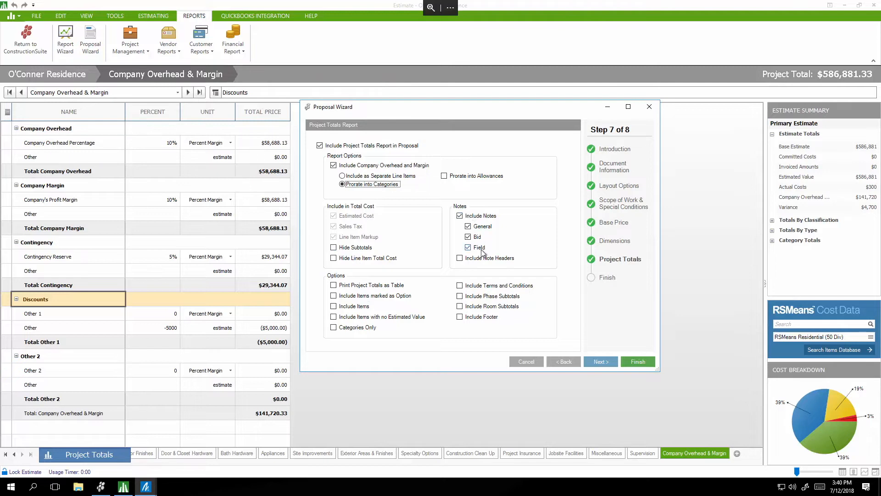
{"action": "left_click", "coordinate": [334, 248]}
{"action": "left_click", "coordinate": [333, 259]}
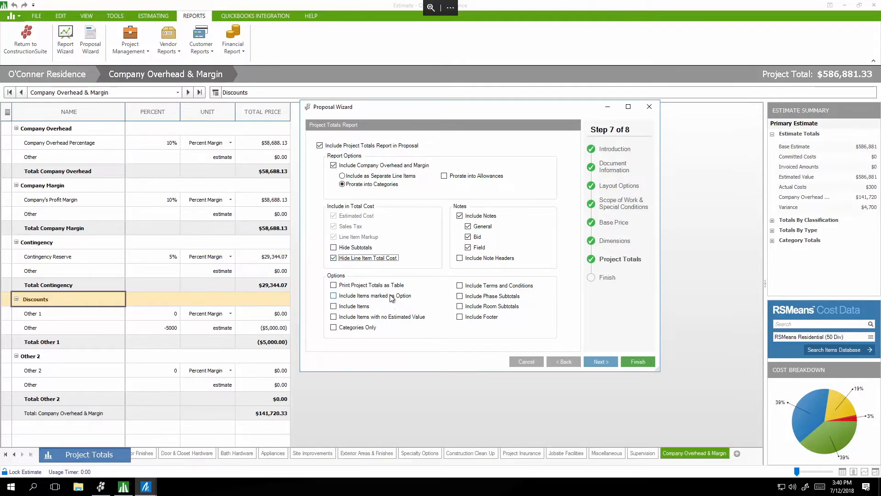
Step: Generate the proposal without optional additional documents and add the company letterhead to its cover page
{"action": "left_click", "coordinate": [601, 363]}
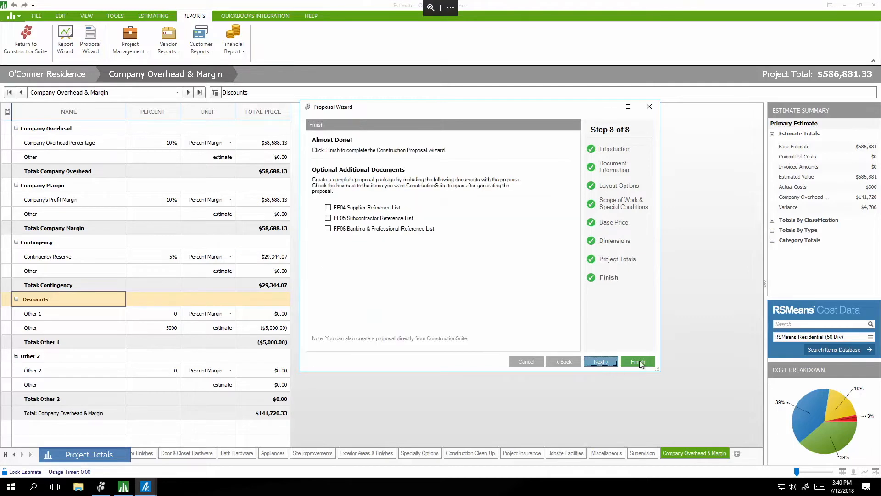
{"action": "left_click", "coordinate": [638, 361]}
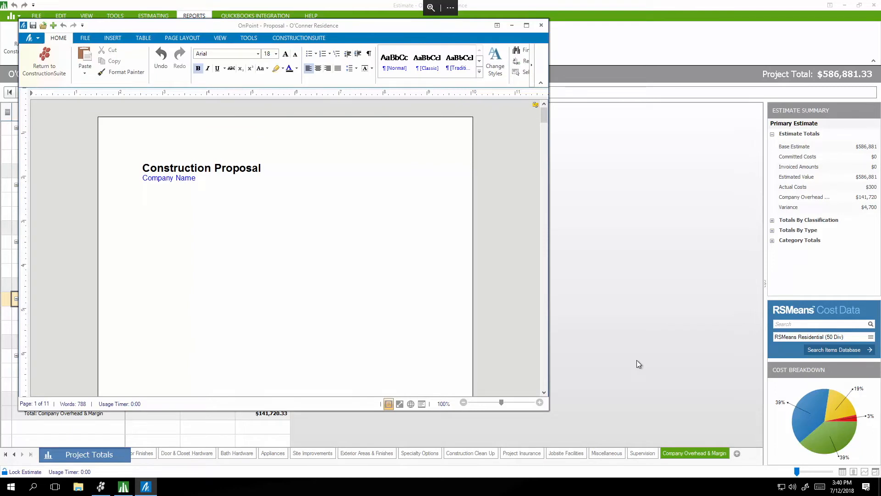
{"action": "left_click", "coordinate": [109, 39]}
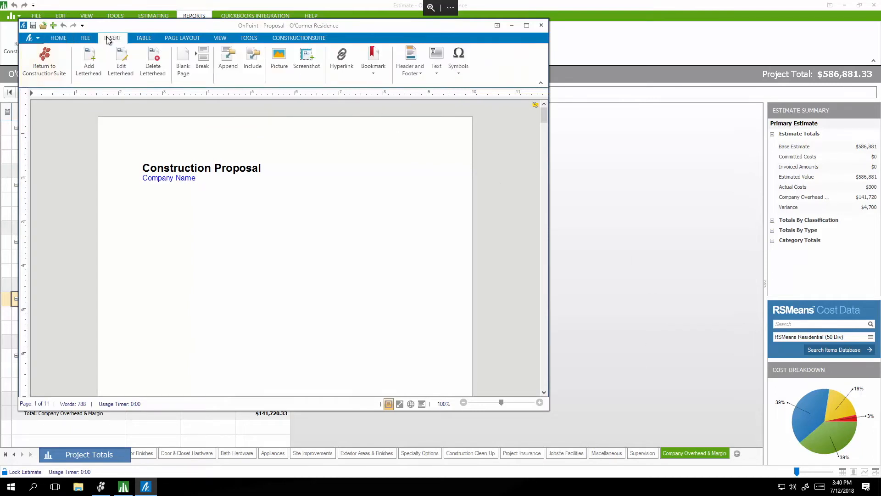
{"action": "left_click", "coordinate": [88, 60]}
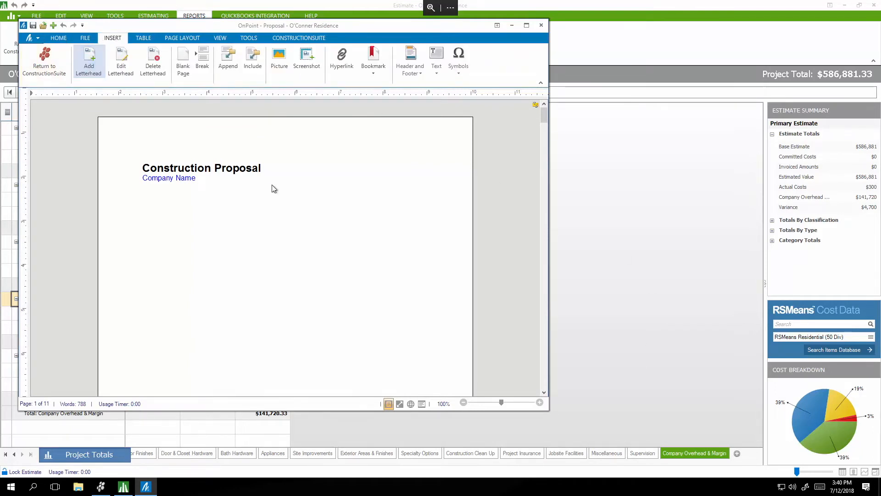
Step: Remove a blank line between the Construction Proposal title block and the date on the cover page
{"action": "left_click", "coordinate": [226, 354]}
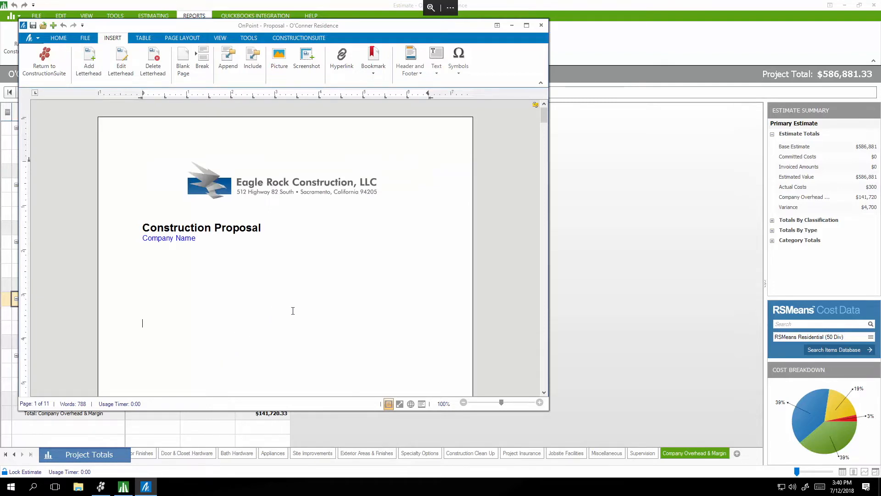
{"action": "scroll", "coordinate": [297, 303], "scroll_direction": "down", "scroll_amount": 3}
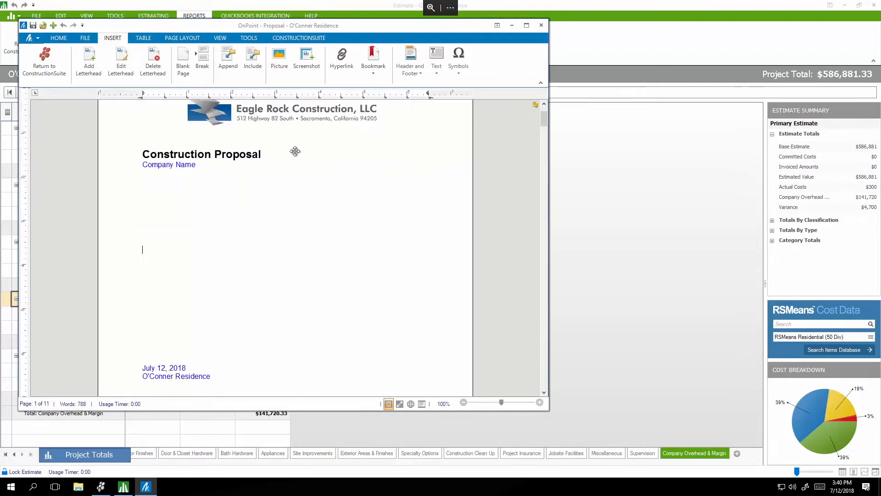
{"action": "key", "text": "BackSpace"}
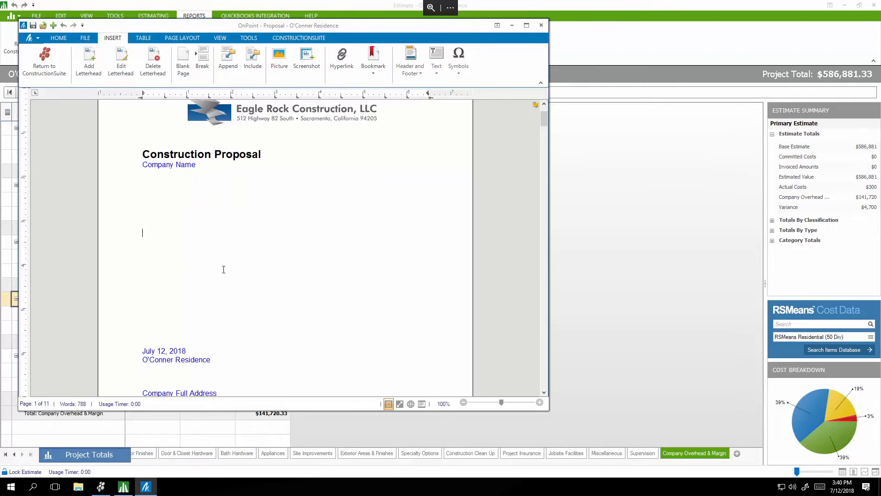
Step: Look through the proposal's owner and contractor details, project dimensions, base price and first project totals
{"action": "scroll", "coordinate": [223, 269], "scroll_direction": "down", "scroll_amount": 6}
{"action": "scroll", "coordinate": [193, 183], "scroll_direction": "down", "scroll_amount": 9}
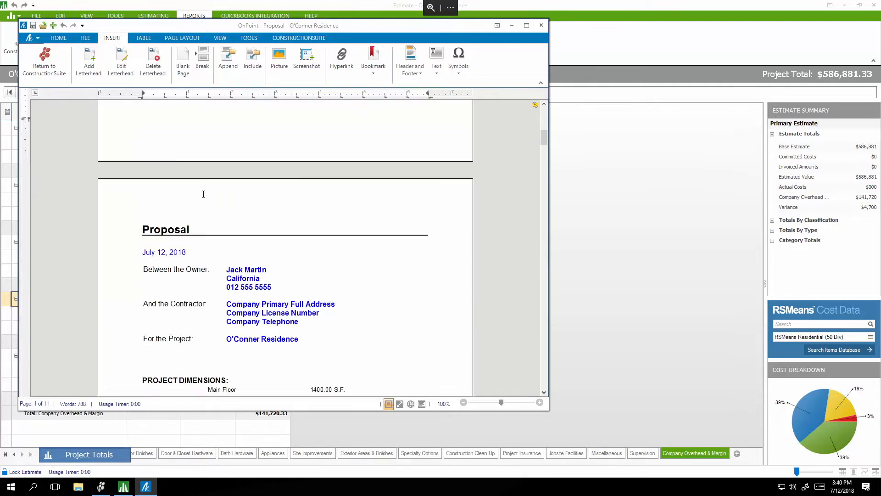
{"action": "scroll", "coordinate": [203, 194], "scroll_direction": "down", "scroll_amount": 5}
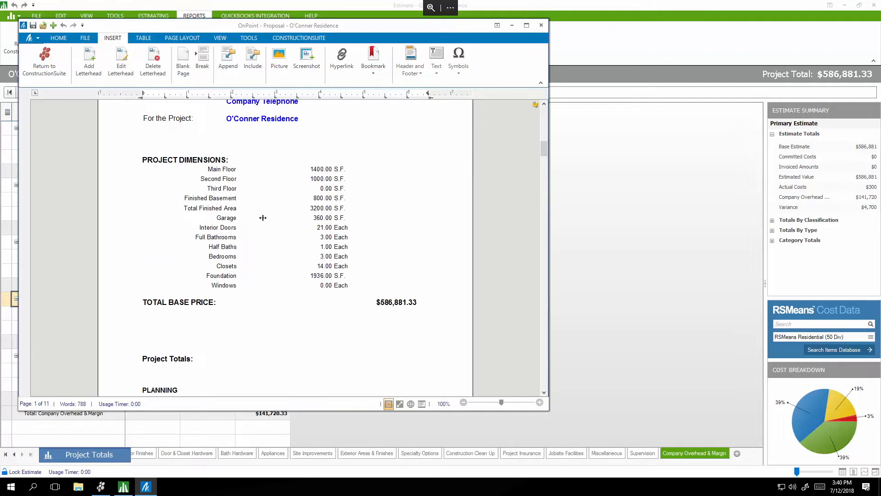
{"action": "scroll", "coordinate": [444, 308], "scroll_direction": "down", "scroll_amount": 3}
{"action": "scroll", "coordinate": [444, 307], "scroll_direction": "down", "scroll_amount": 3}
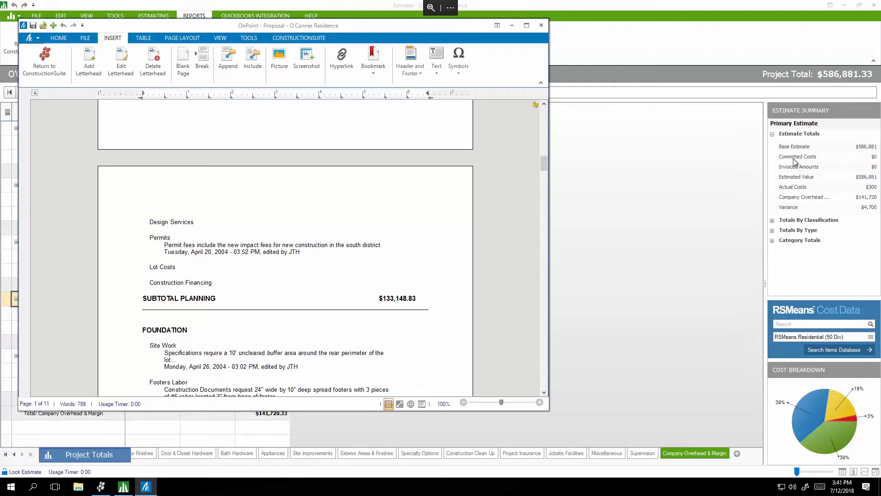
Step: Compare the category subtotals in the proposal with the Category Totals in the Estimate Summary
{"action": "left_click", "coordinate": [771, 241]}
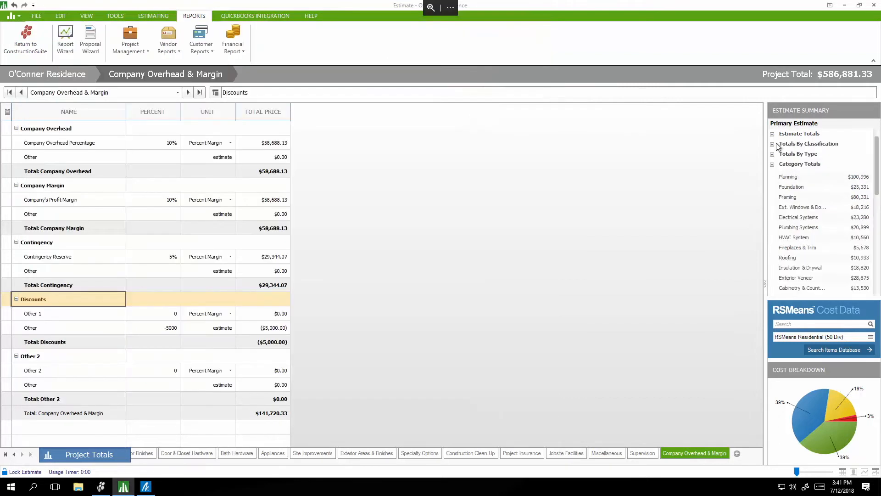
{"action": "scroll", "coordinate": [797, 155], "scroll_direction": "down", "scroll_amount": 2}
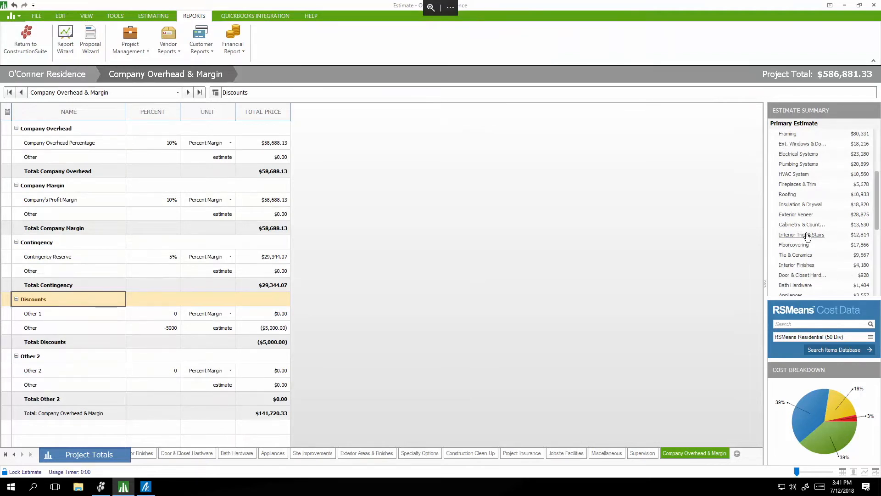
{"action": "left_click", "coordinate": [145, 486]}
{"action": "scroll", "coordinate": [440, 302], "scroll_direction": "down", "scroll_amount": 3}
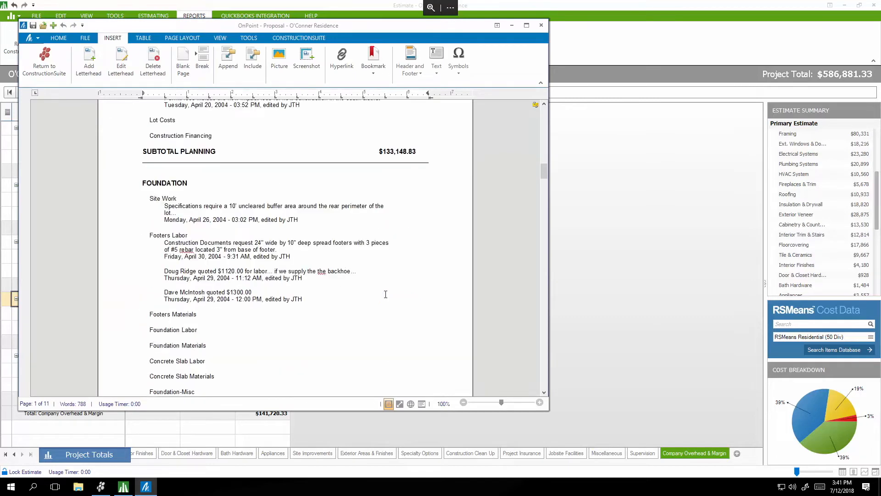
{"action": "scroll", "coordinate": [383, 295], "scroll_direction": "down", "scroll_amount": 6}
{"action": "scroll", "coordinate": [371, 285], "scroll_direction": "down", "scroll_amount": 6}
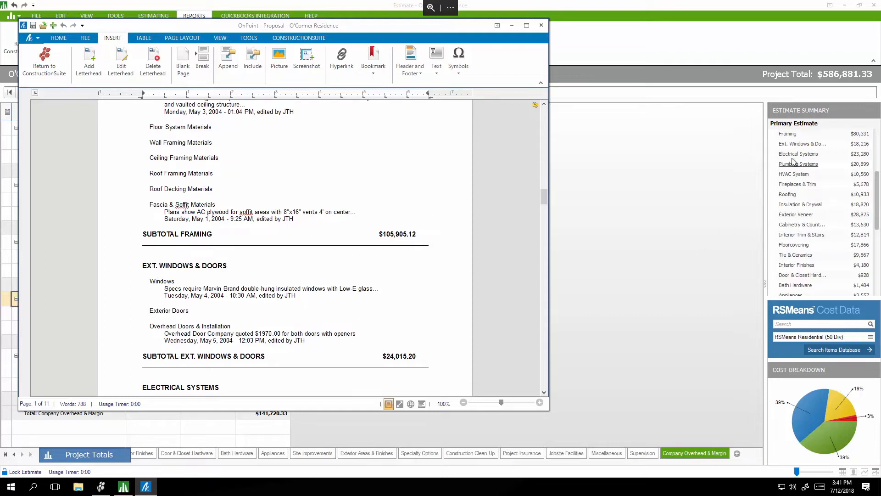
{"action": "scroll", "coordinate": [280, 254], "scroll_direction": "down", "scroll_amount": 5}
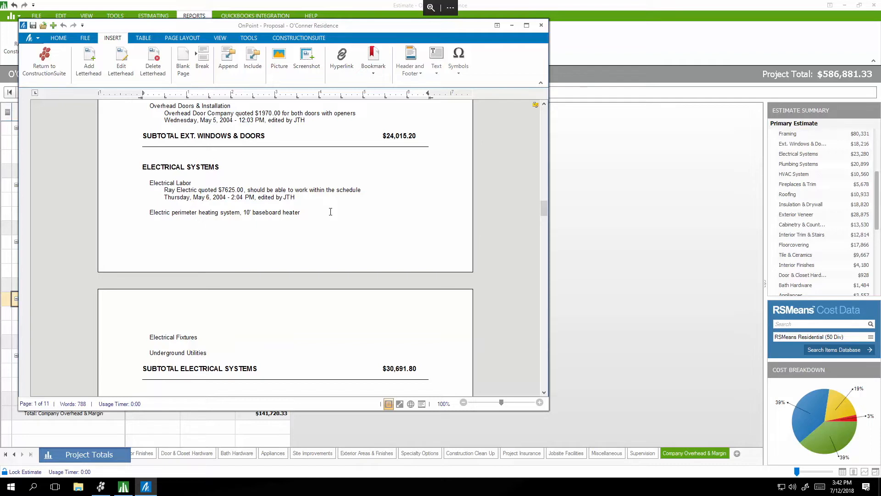
Step: Look over the page layout options and the save, print and export choices for the proposal document
{"action": "left_click", "coordinate": [182, 38]}
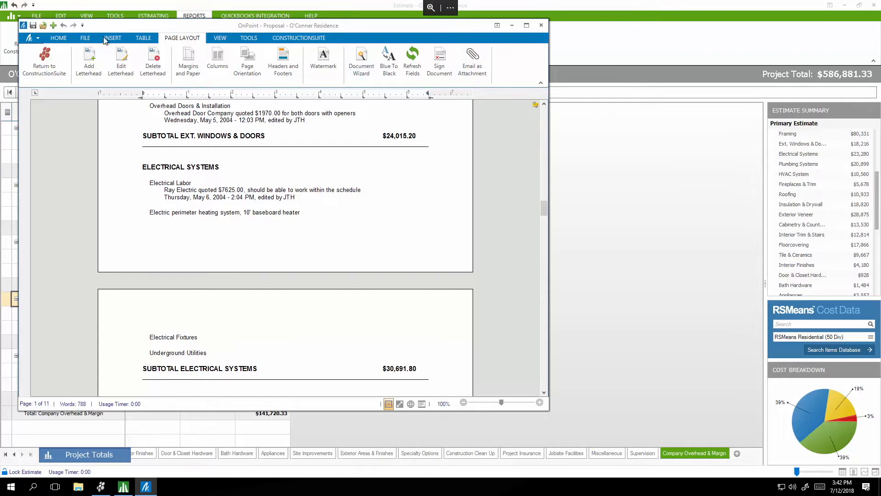
{"action": "left_click", "coordinate": [85, 37]}
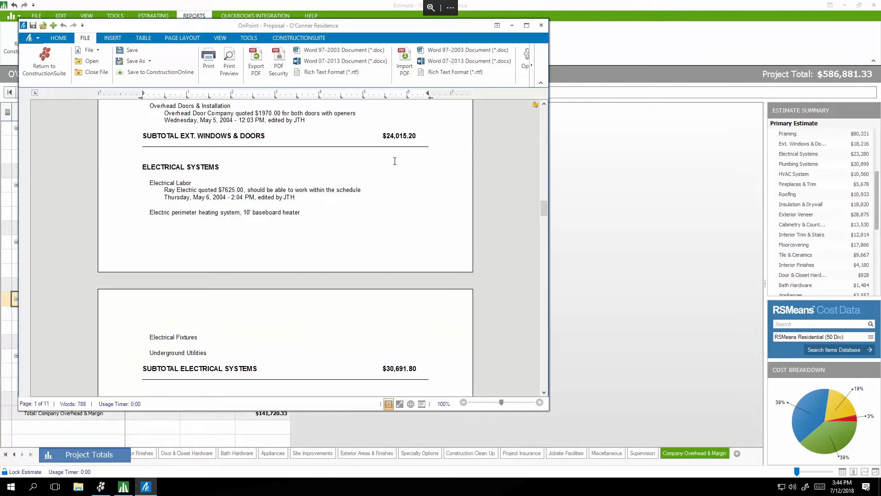
Step: Return from the proposal to the estimate's project totals and open the Insulation & Drywall category sheet
{"action": "left_click", "coordinate": [593, 30]}
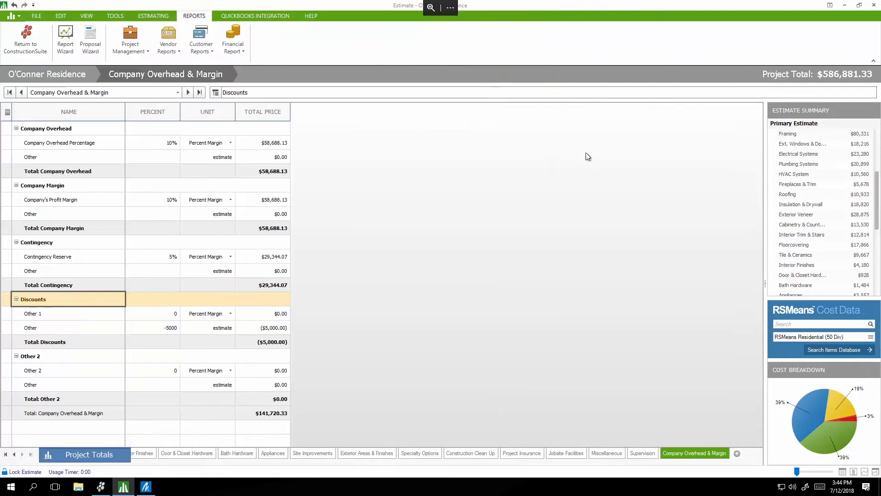
{"action": "left_click", "coordinate": [104, 456]}
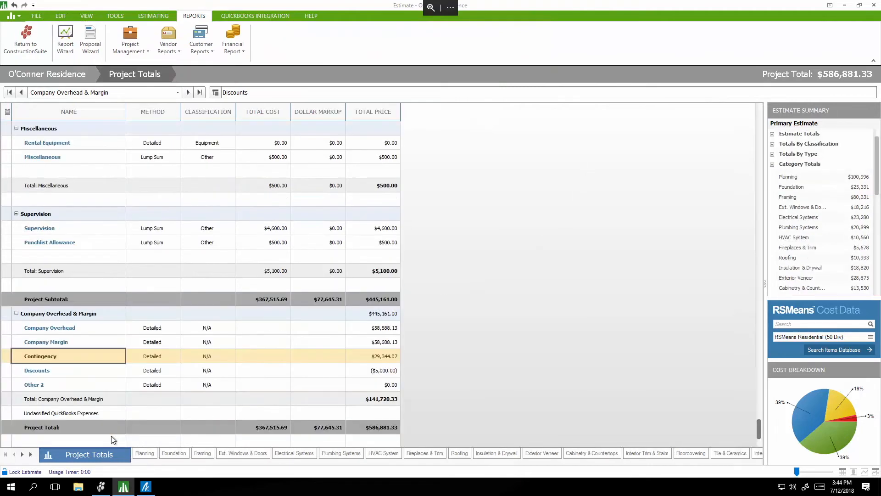
{"action": "scroll", "coordinate": [287, 368], "scroll_direction": "up", "scroll_amount": 15}
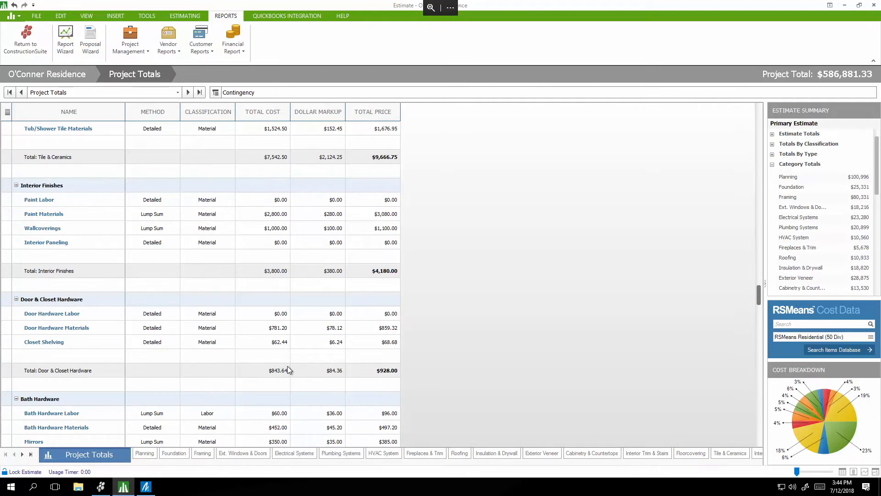
{"action": "scroll", "coordinate": [287, 366], "scroll_direction": "up", "scroll_amount": 2}
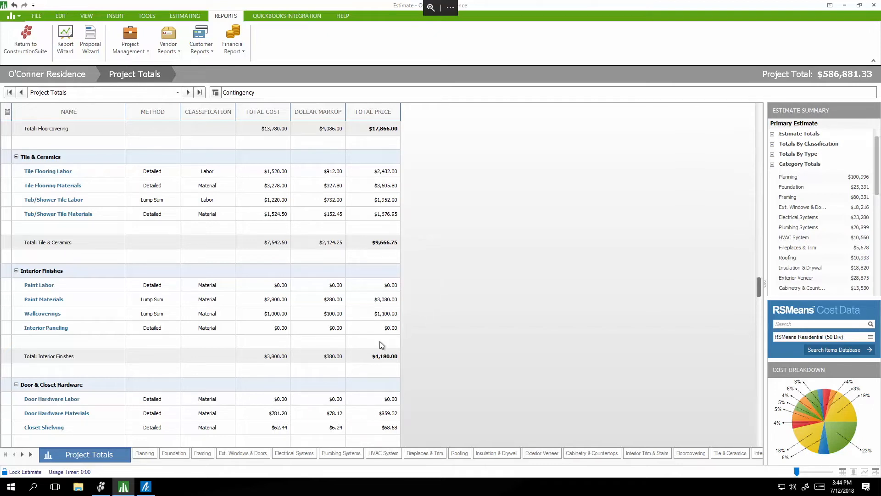
{"action": "left_click", "coordinate": [177, 92]}
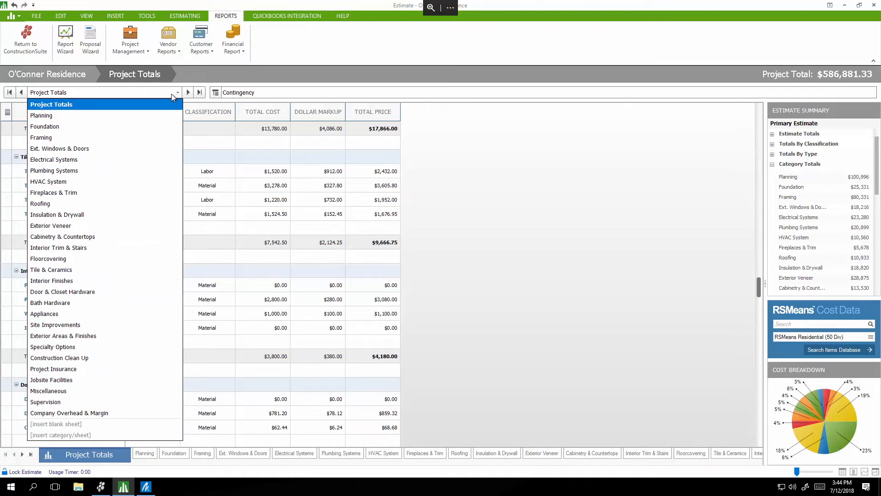
{"action": "left_click", "coordinate": [82, 216]}
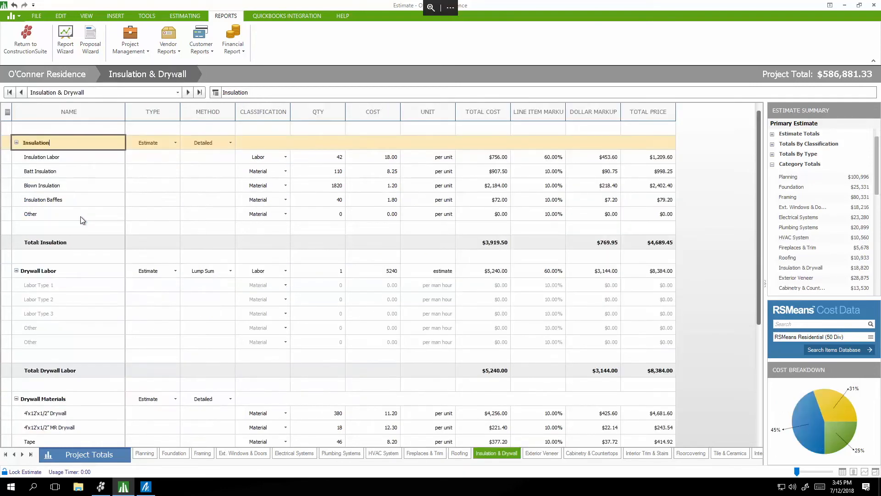
Step: Start a new change order from the Drywall Materials subcategory and proceed to its details
{"action": "scroll", "coordinate": [87, 239], "scroll_direction": "down", "scroll_amount": 3}
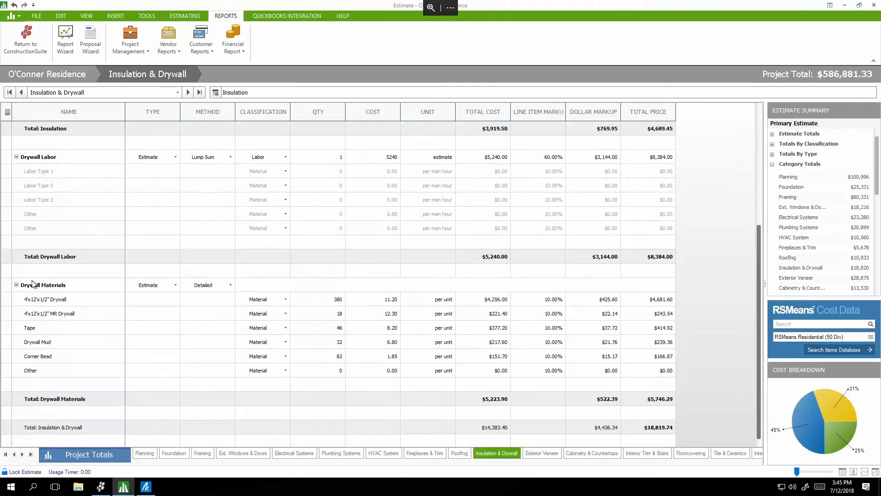
{"action": "scroll", "coordinate": [87, 285], "scroll_direction": "up", "scroll_amount": 3}
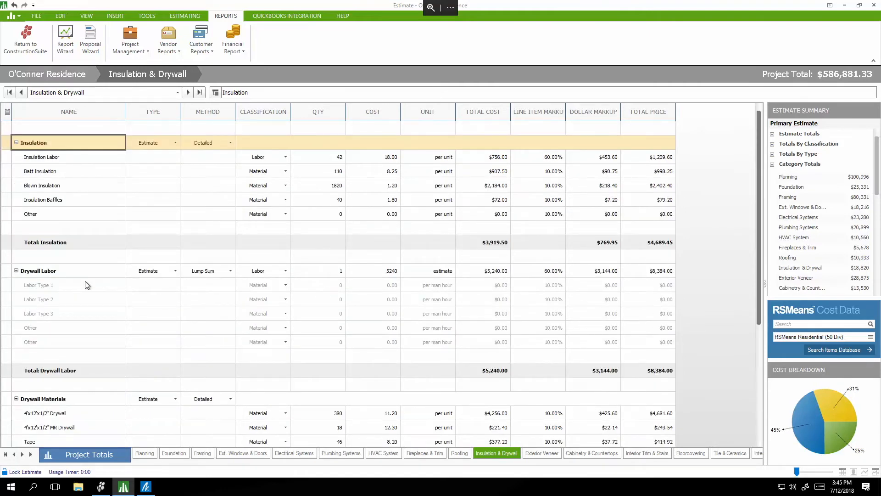
{"action": "scroll", "coordinate": [84, 281], "scroll_direction": "down", "scroll_amount": 3}
{"action": "double_click", "coordinate": [74, 286]}
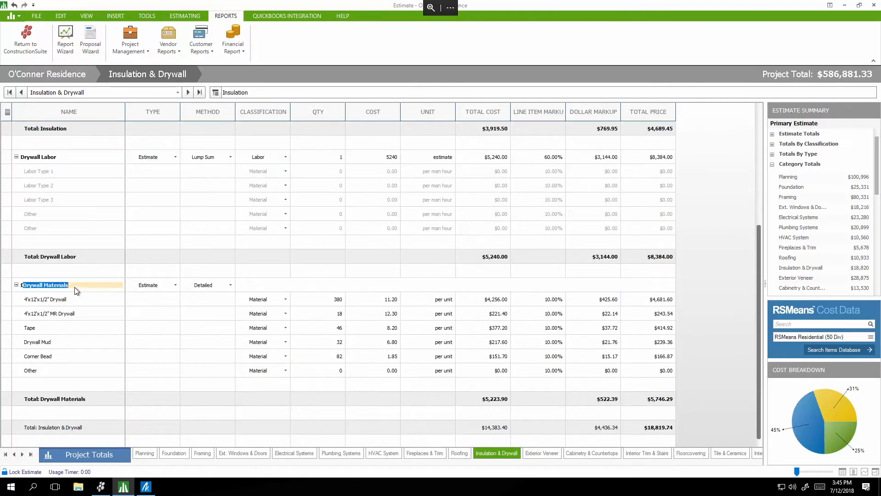
{"action": "right_click", "coordinate": [74, 287]}
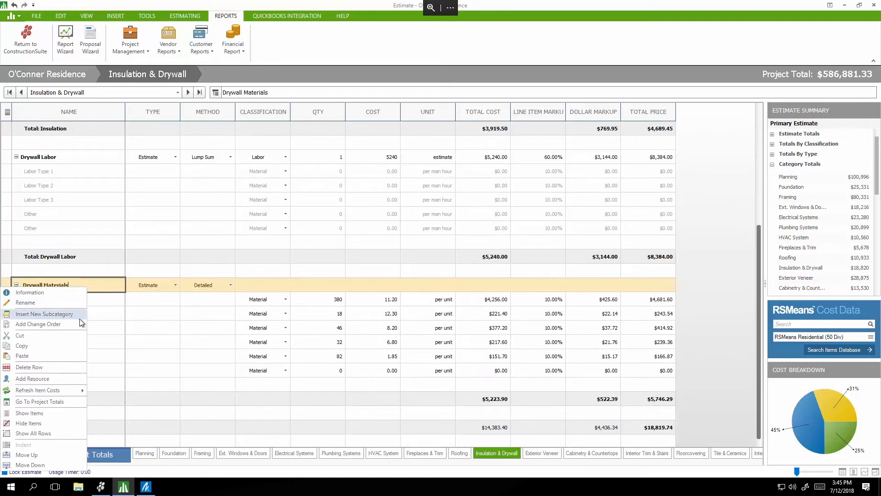
{"action": "left_click", "coordinate": [35, 324]}
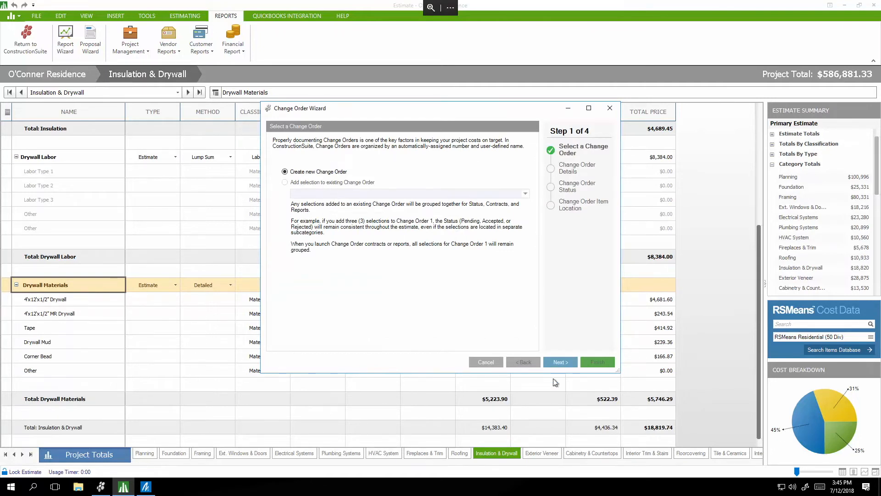
{"action": "left_click", "coordinate": [551, 359]}
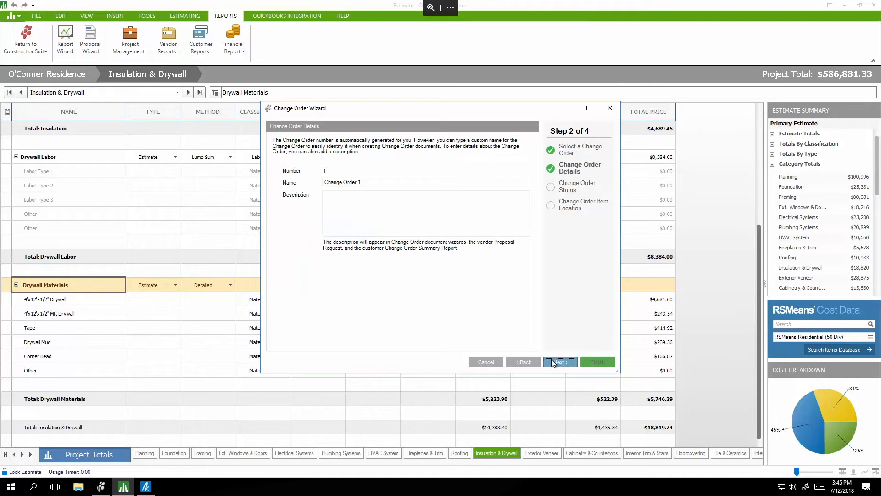
Step: Name the change order "Move outlet in Kitchen", describe it as "Moving outlet 5 feet to the right." and keep its status Pending
{"action": "left_click", "coordinate": [429, 200]}
{"action": "left_click", "coordinate": [397, 183]}
{"action": "type", "text": "Move outlet in Kitchen"}
{"action": "left_click", "coordinate": [398, 217]}
{"action": "type", "text": "Moving"}
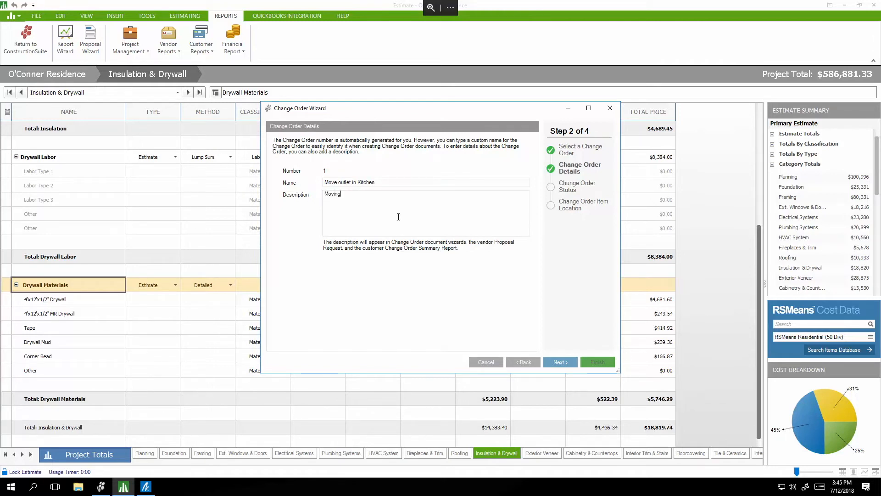
{"action": "type", "text": " outlet 5 feet to the right."}
{"action": "left_click", "coordinate": [565, 358]}
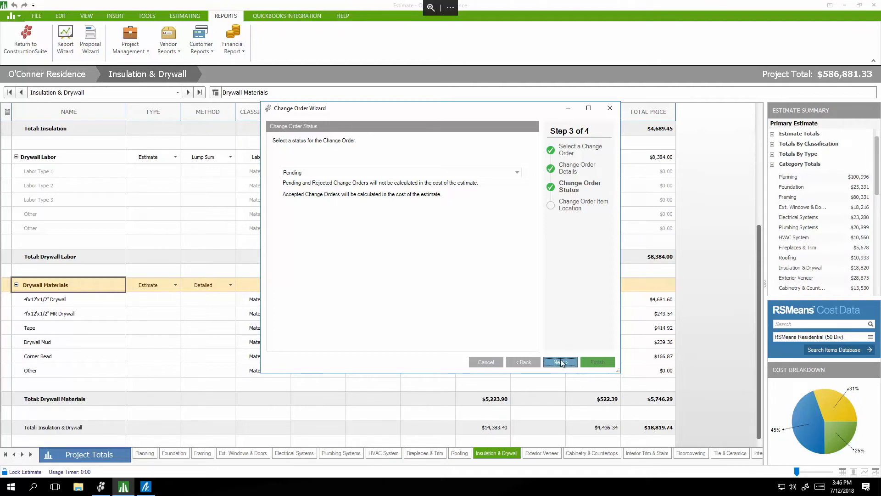
{"action": "left_click", "coordinate": [561, 362]}
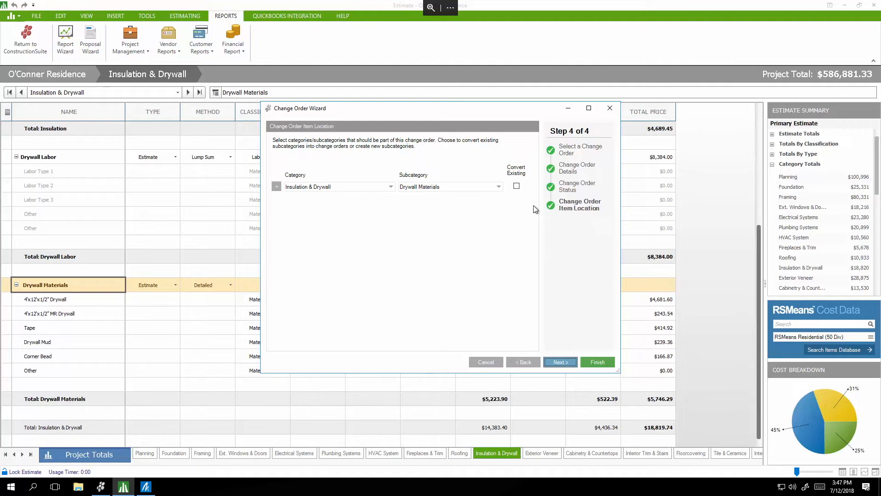
Step: Add the Electrical Labor and Electrical Misc subcategories of Electrical Systems to the change order and create it
{"action": "left_click", "coordinate": [277, 187]}
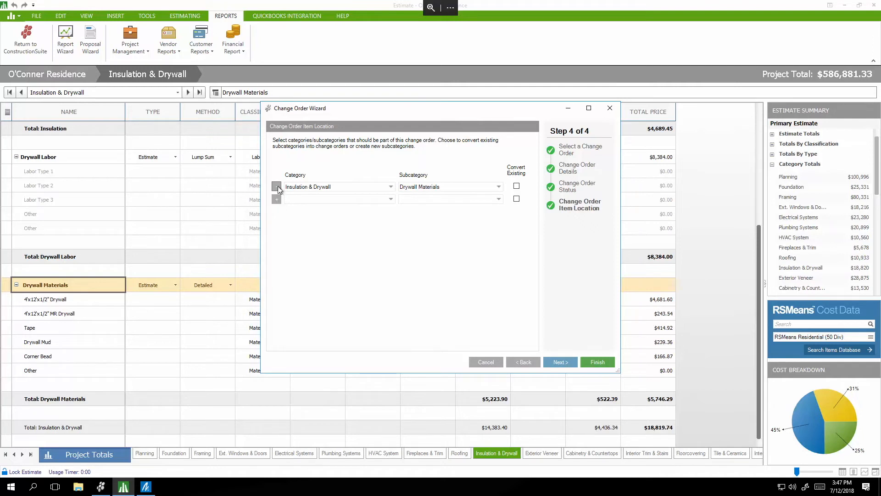
{"action": "left_click", "coordinate": [391, 199]}
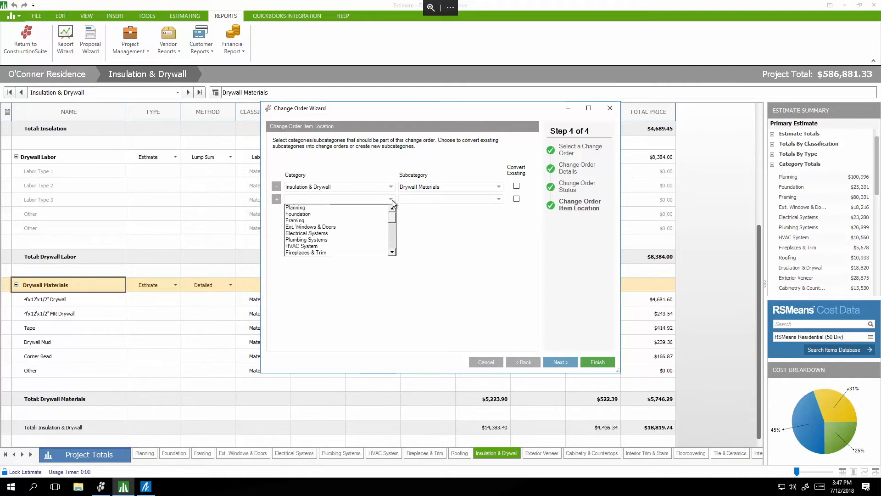
{"action": "left_click", "coordinate": [319, 239]}
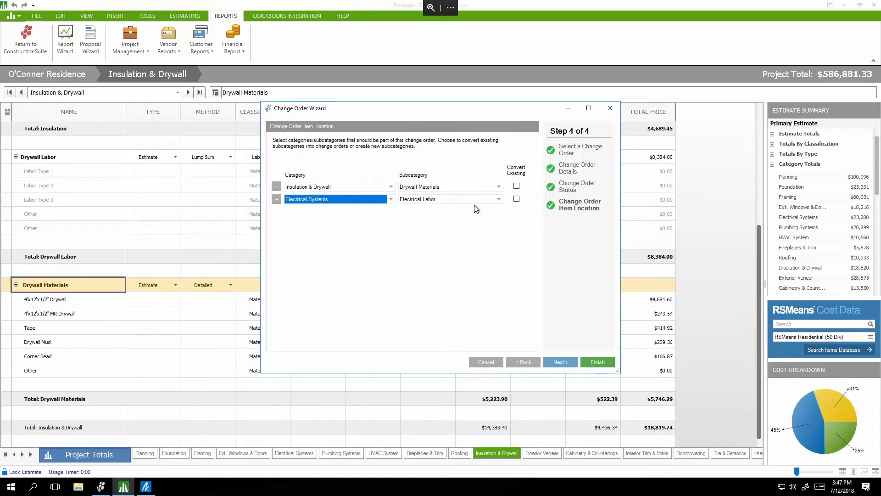
{"action": "left_click", "coordinate": [276, 200]}
{"action": "left_click", "coordinate": [390, 211]}
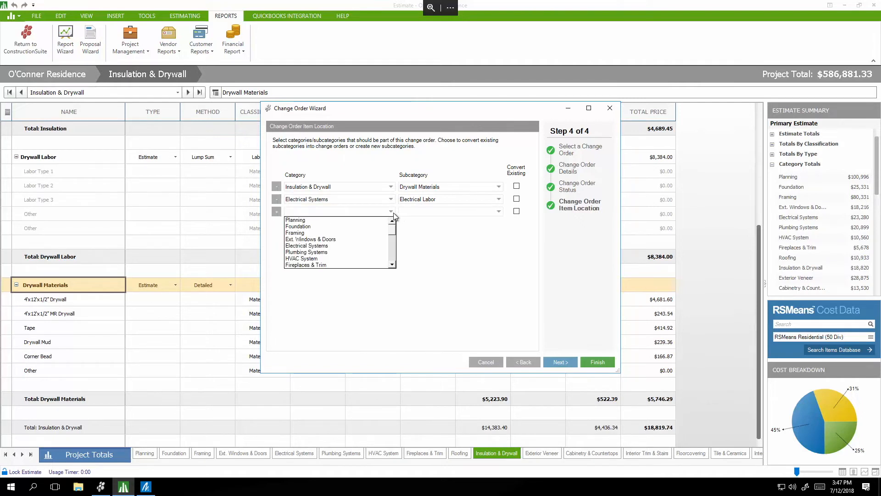
{"action": "left_click", "coordinate": [334, 246]}
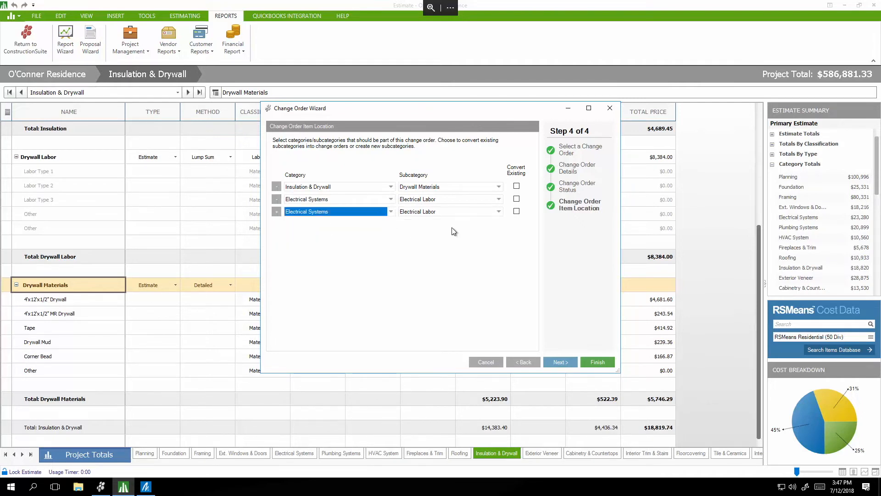
{"action": "left_click", "coordinate": [499, 211]}
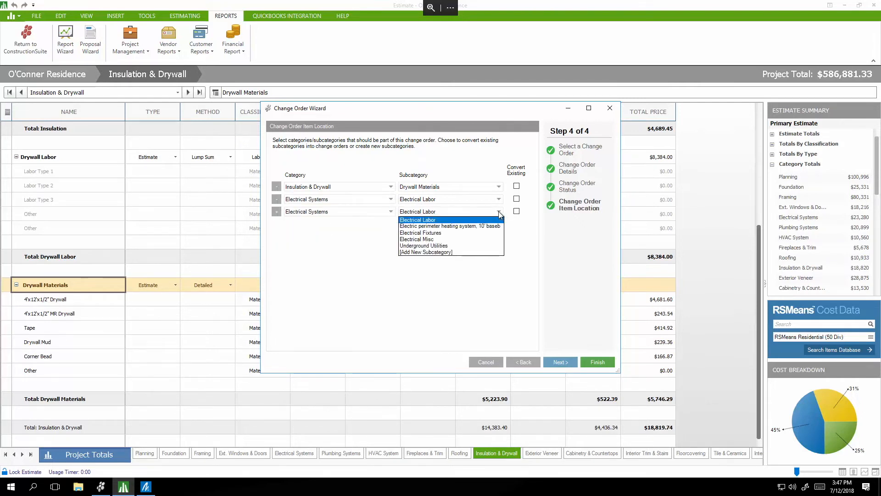
{"action": "left_click", "coordinate": [436, 239]}
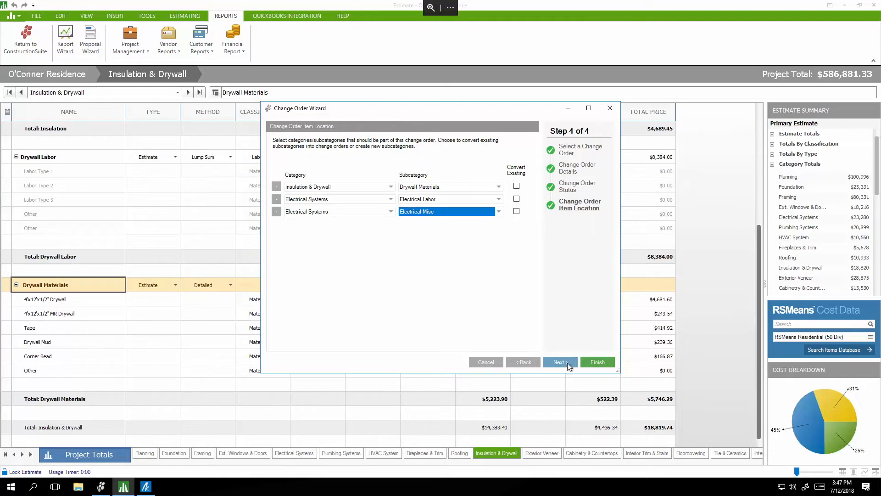
{"action": "left_click", "coordinate": [604, 363]}
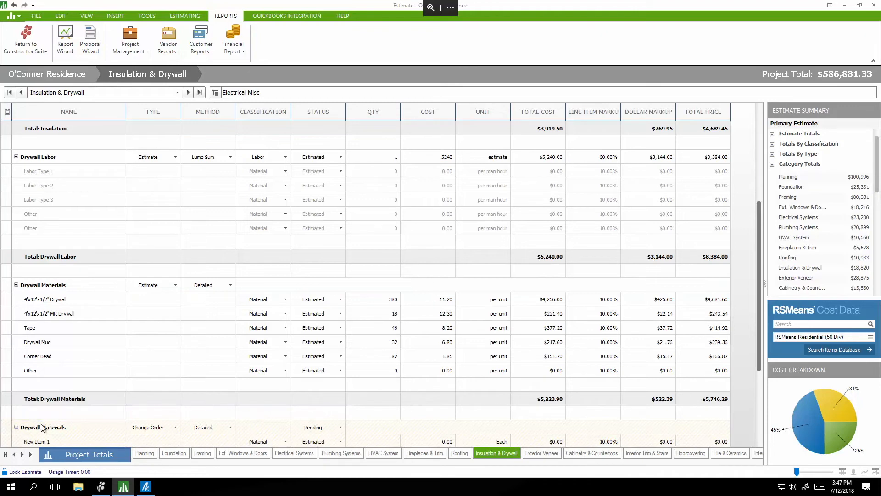
Step: Switch the Drywall Materials change order row to the Lump Sum method and set its cost to 50
{"action": "left_click", "coordinate": [231, 427]}
{"action": "left_click", "coordinate": [208, 441]}
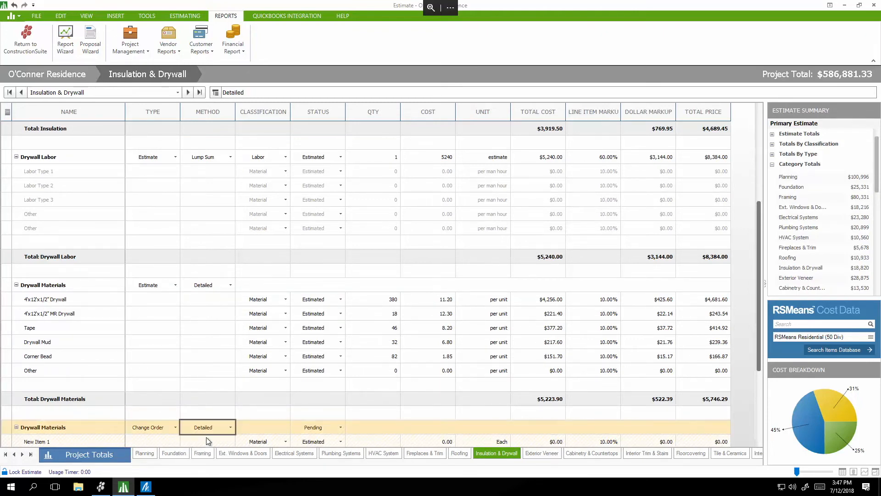
{"action": "left_click", "coordinate": [441, 426]}
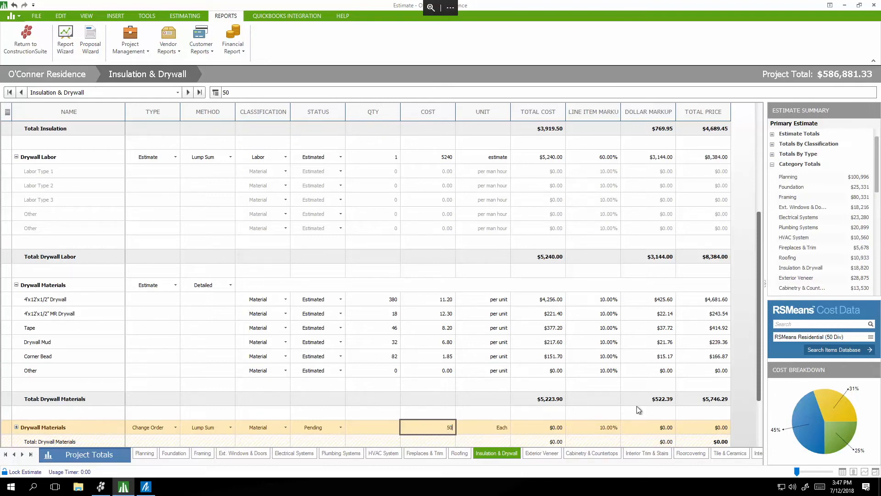
Step: Override the line item markup of the Drywall Materials change order with a 25% percentage markup
{"action": "left_click", "coordinate": [594, 430]}
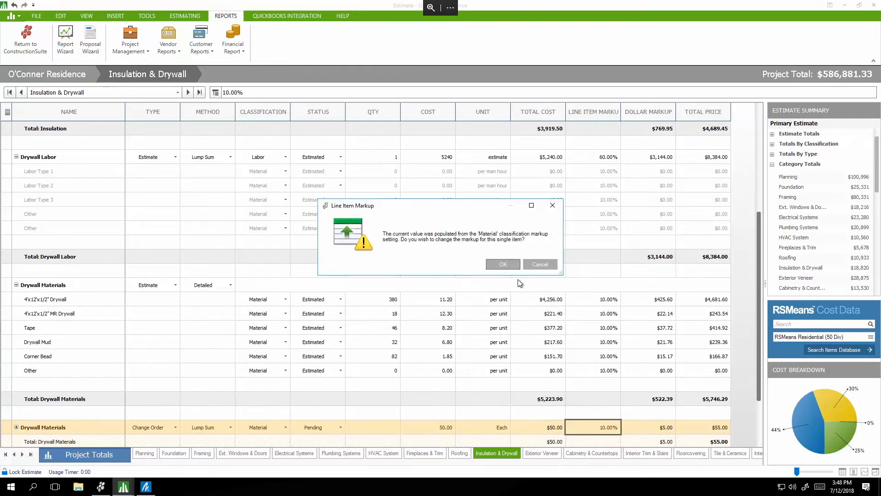
{"action": "left_click", "coordinate": [495, 263]}
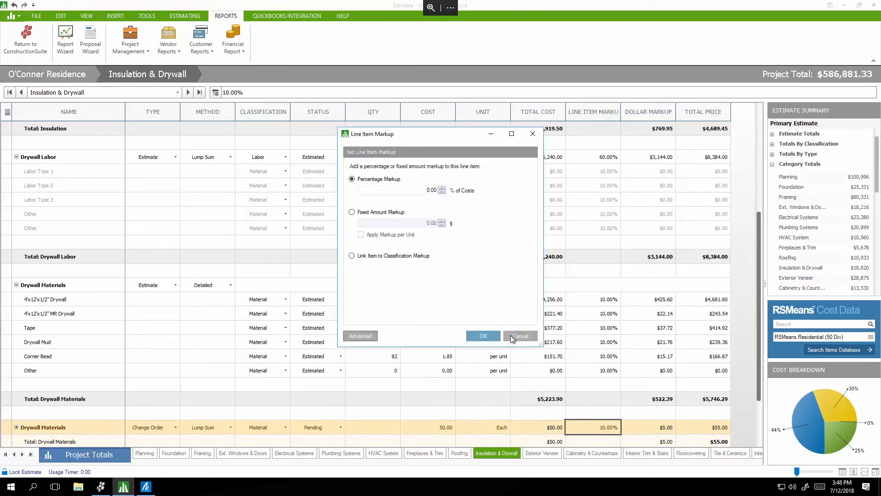
{"action": "left_click", "coordinate": [425, 190]}
{"action": "type", "text": "25"}
{"action": "left_click", "coordinate": [483, 337]}
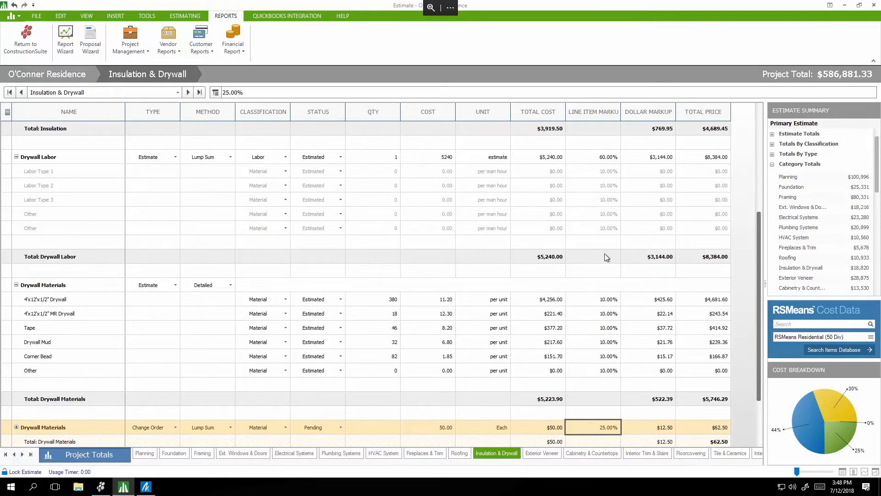
Step: Go to the kitchen outlet change order's Electrical Labor row from the Estimate Summary and make it Lump Sum with a cost of 200
{"action": "left_click", "coordinate": [772, 164]}
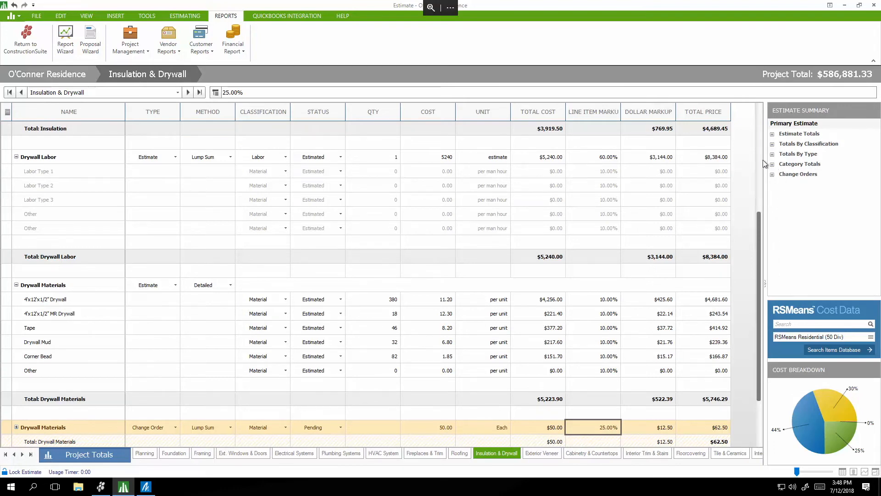
{"action": "left_click", "coordinate": [772, 174]}
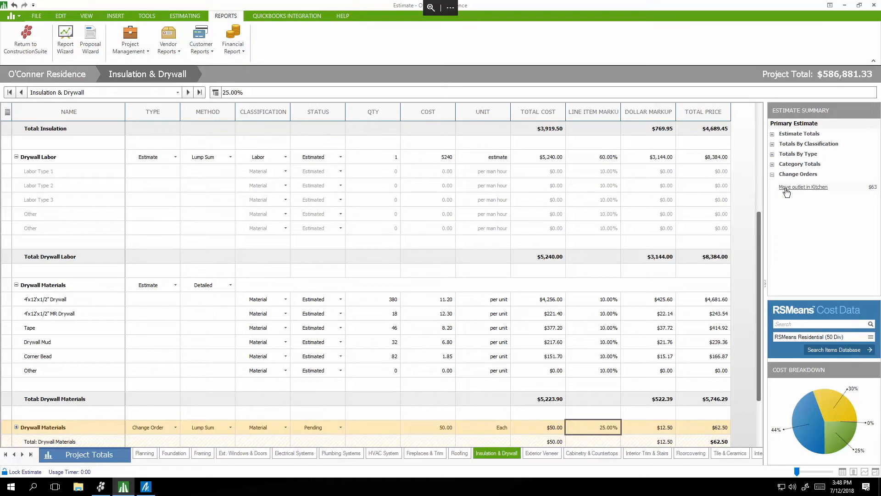
{"action": "left_click", "coordinate": [785, 188]}
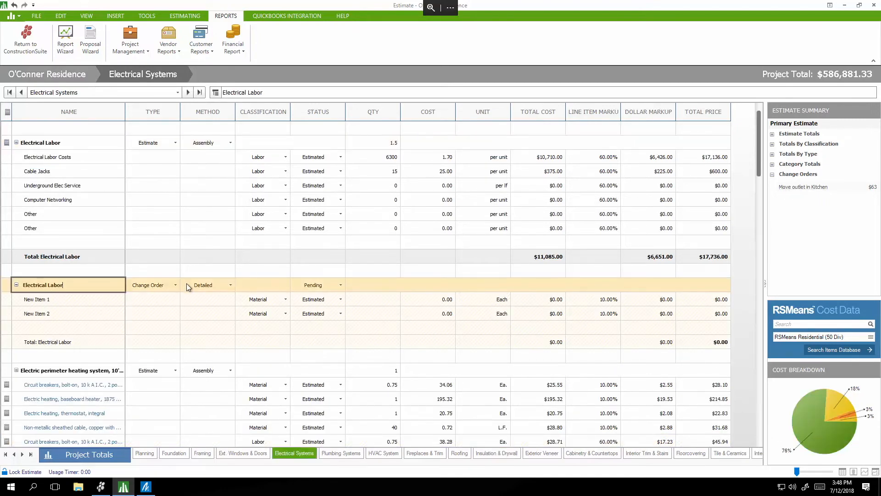
{"action": "left_click", "coordinate": [227, 283]}
{"action": "left_click", "coordinate": [199, 294]}
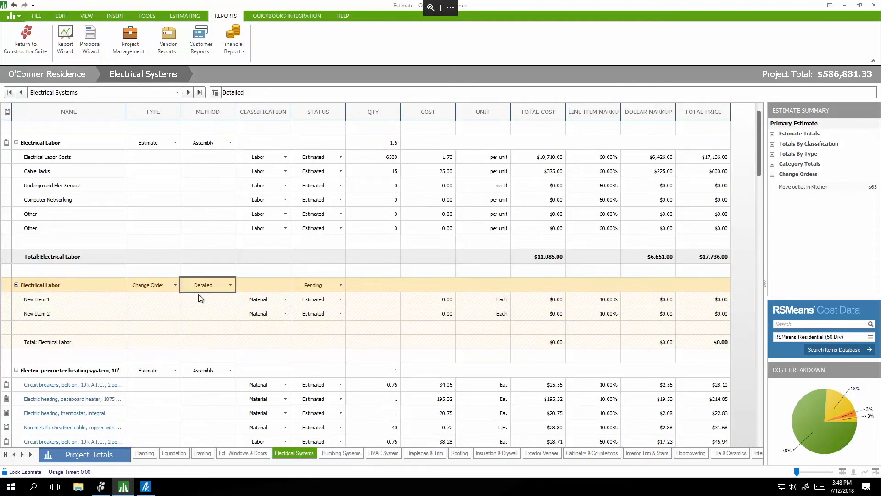
{"action": "left_click", "coordinate": [434, 286]}
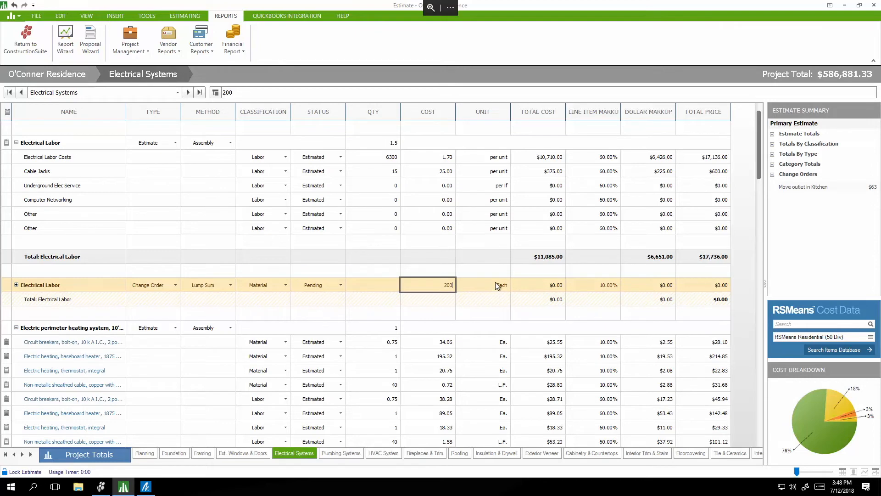
Step: Classify the Electrical Labor change order row as Subcontractor
{"action": "left_click", "coordinate": [282, 284]}
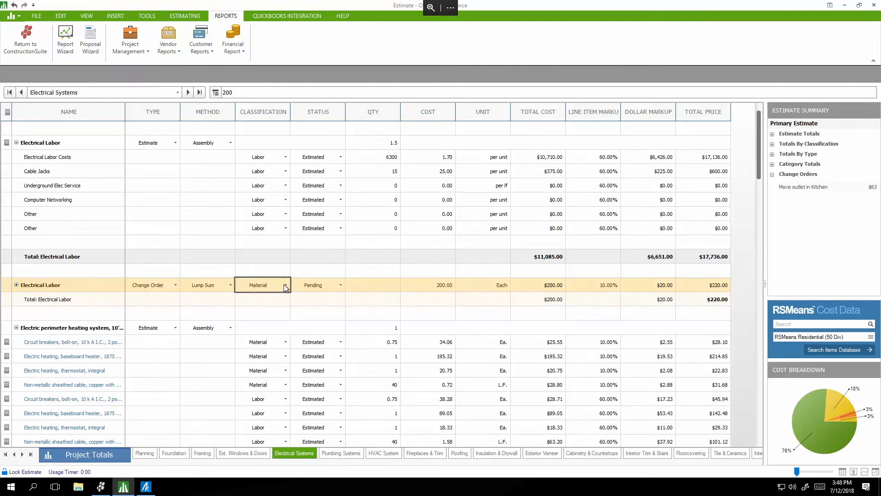
{"action": "left_click", "coordinate": [283, 285]}
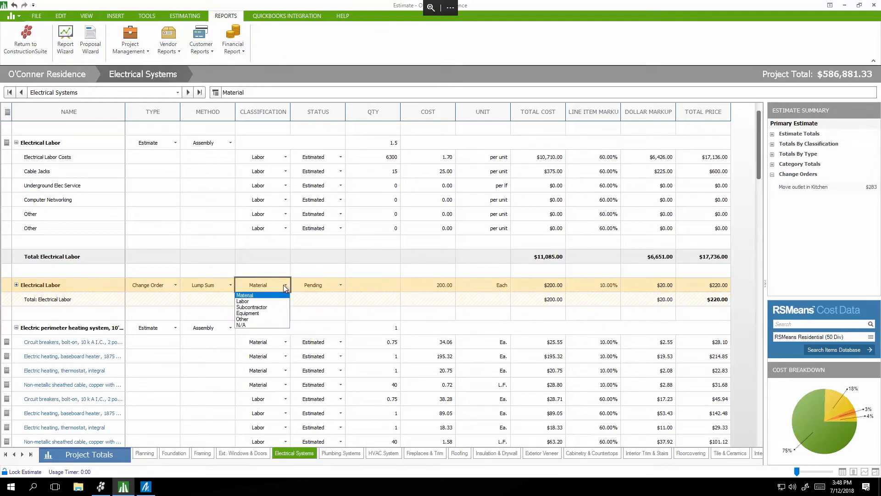
{"action": "left_click", "coordinate": [256, 307]}
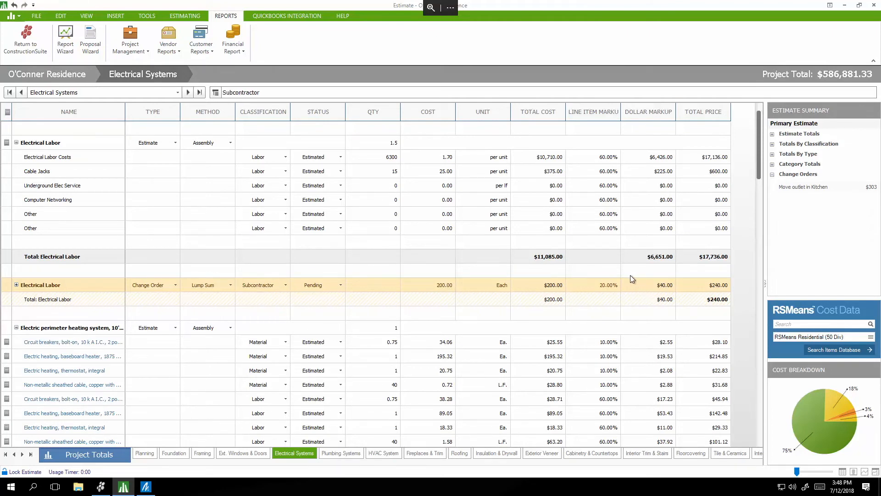
Step: Go to the kitchen outlet change order's Electrical Misc row from the Estimate Summary and make it Lump Sum with a cost of 100
{"action": "scroll", "coordinate": [630, 276], "scroll_direction": "down", "scroll_amount": 4}
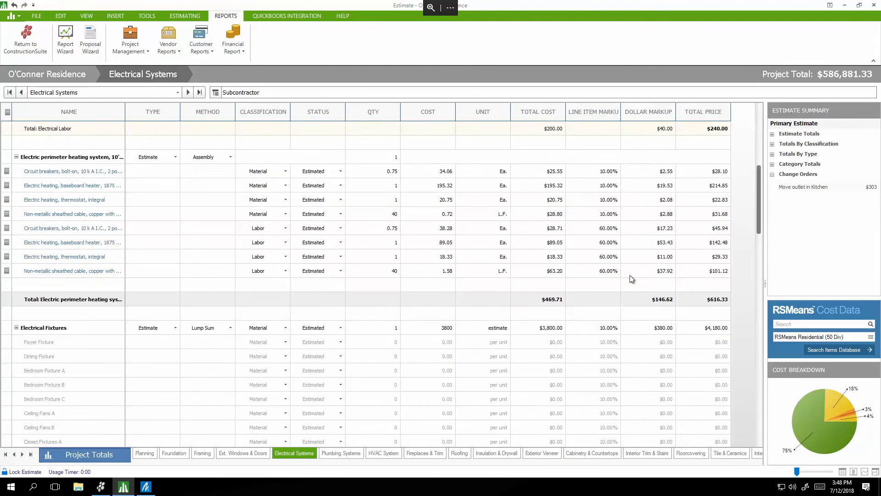
{"action": "left_click", "coordinate": [803, 187]}
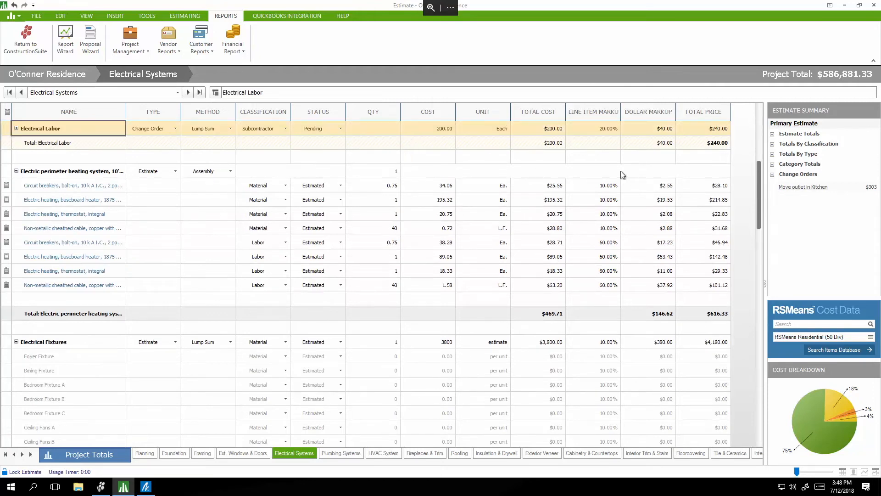
{"action": "left_click", "coordinate": [798, 186]}
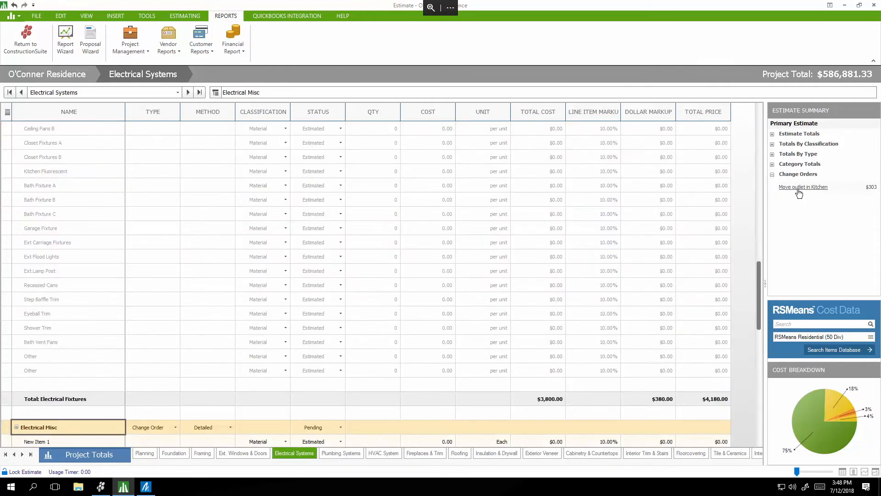
{"action": "scroll", "coordinate": [172, 343], "scroll_direction": "down", "scroll_amount": 2}
{"action": "scroll", "coordinate": [172, 342], "scroll_direction": "down", "scroll_amount": 2}
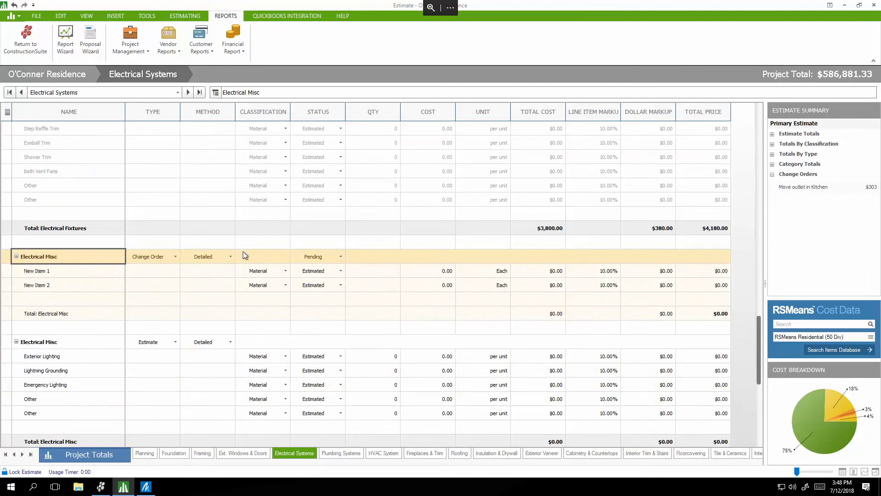
{"action": "left_click", "coordinate": [228, 253]}
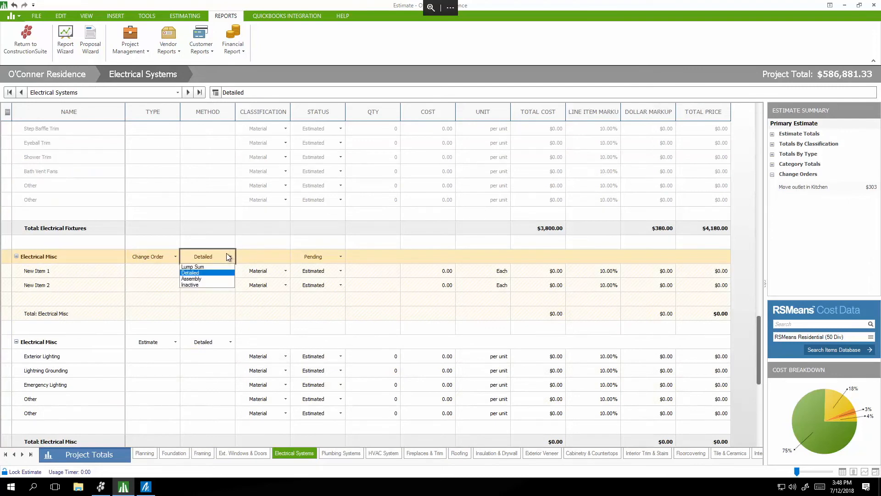
{"action": "left_click", "coordinate": [203, 267]}
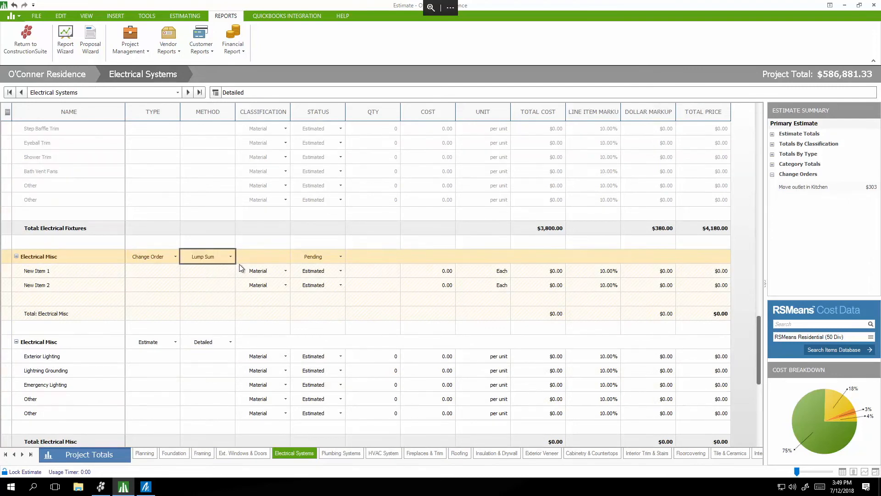
{"action": "left_click", "coordinate": [432, 259]}
{"action": "type", "text": "100"}
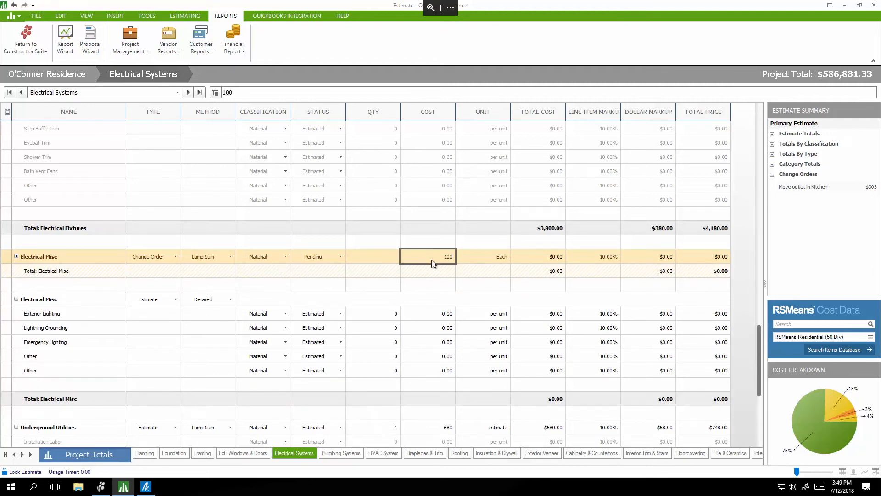
{"action": "left_click", "coordinate": [376, 258]}
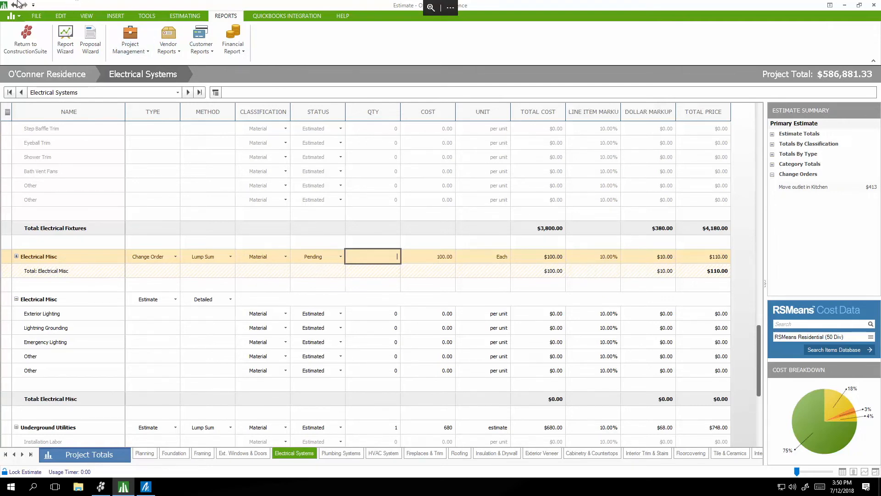
Step: Save the estimate and open Change Order Documents from the customer reports
{"action": "left_click", "coordinate": [37, 16]}
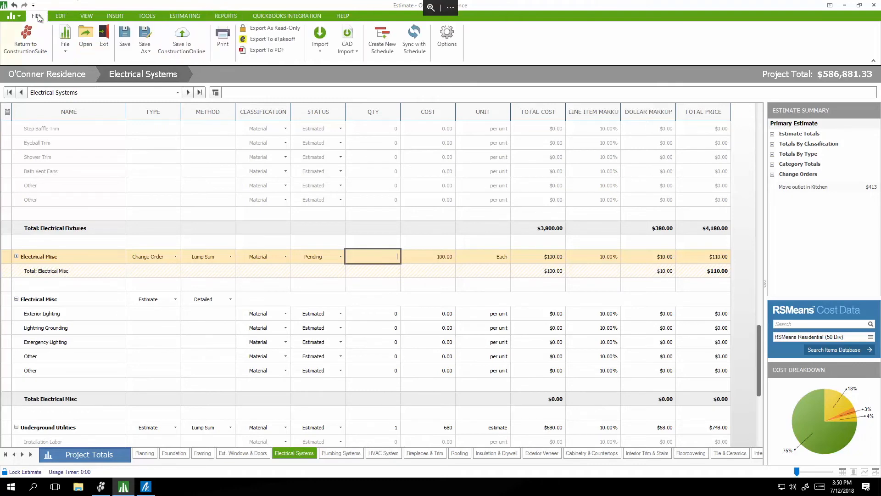
{"action": "left_click", "coordinate": [125, 39]}
{"action": "left_click", "coordinate": [225, 16]}
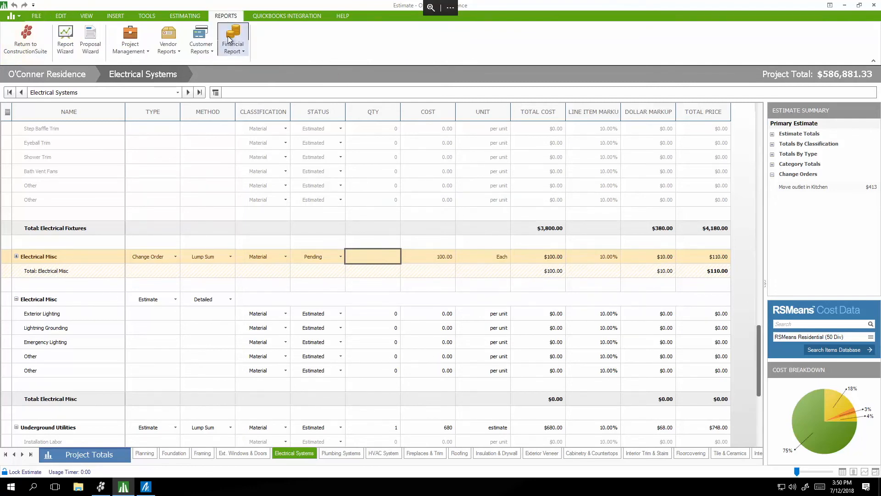
{"action": "left_click", "coordinate": [200, 46]}
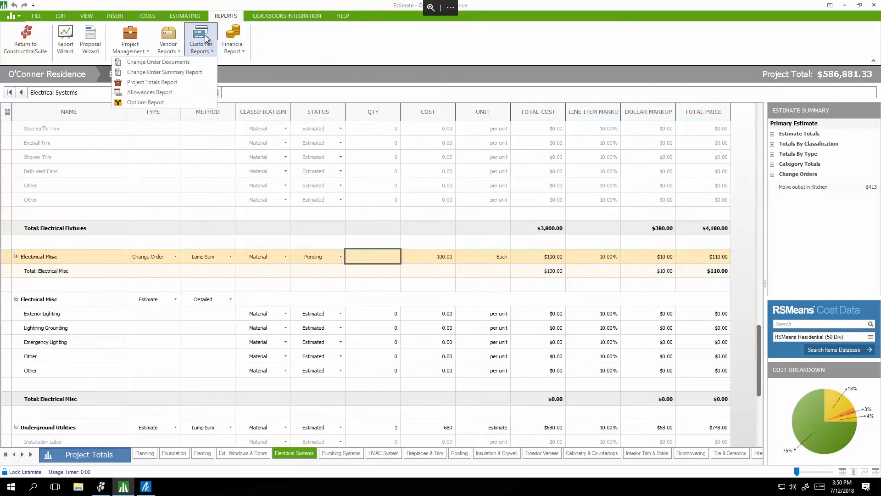
{"action": "left_click", "coordinate": [172, 62]}
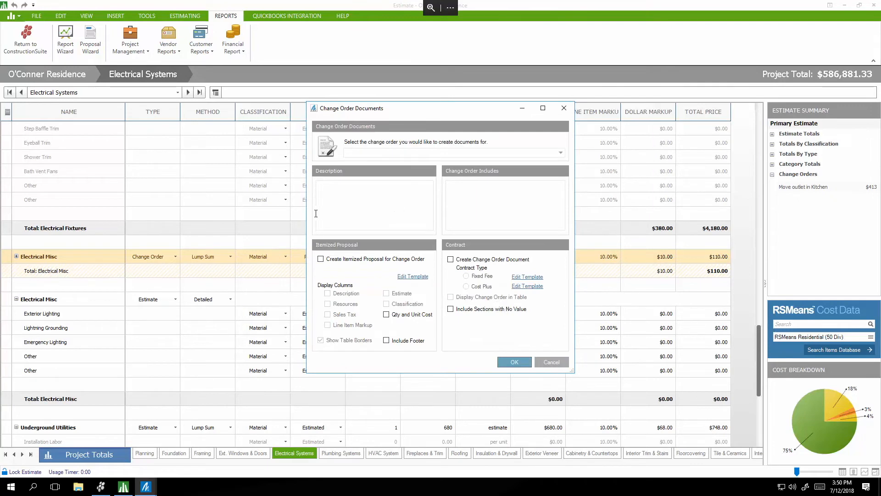
Step: Create an itemized proposal for Change Order 1 - Move outlet in Kitchen
{"action": "left_click", "coordinate": [320, 259]}
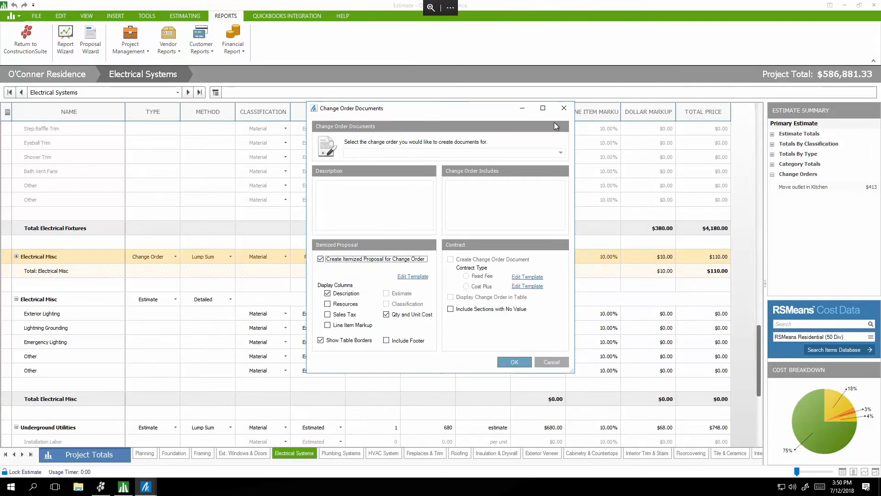
{"action": "left_click", "coordinate": [560, 153]}
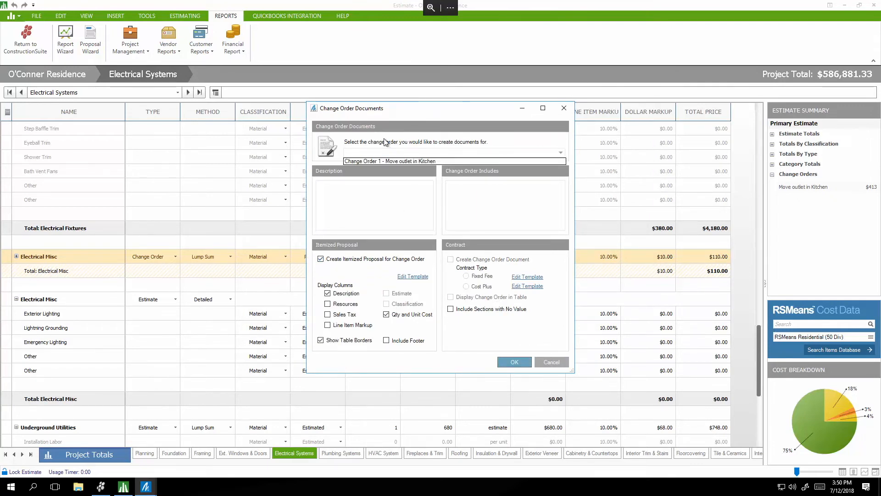
{"action": "left_click", "coordinate": [369, 161]}
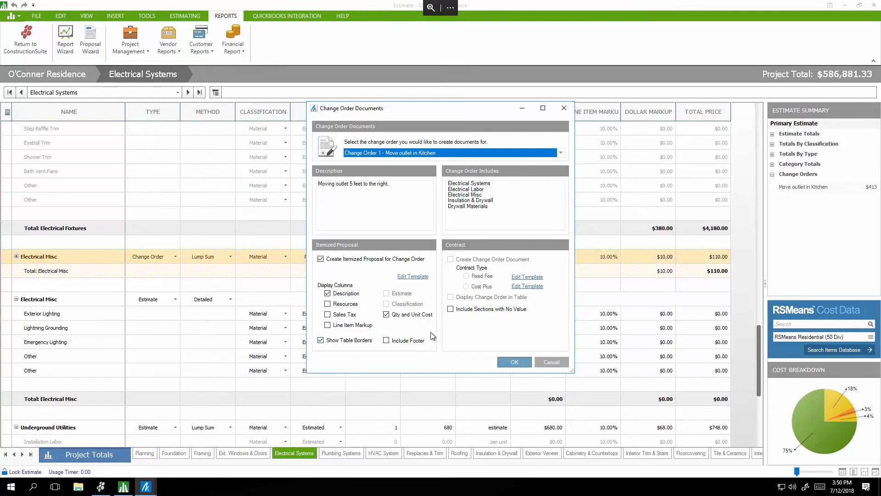
{"action": "left_click", "coordinate": [524, 361]}
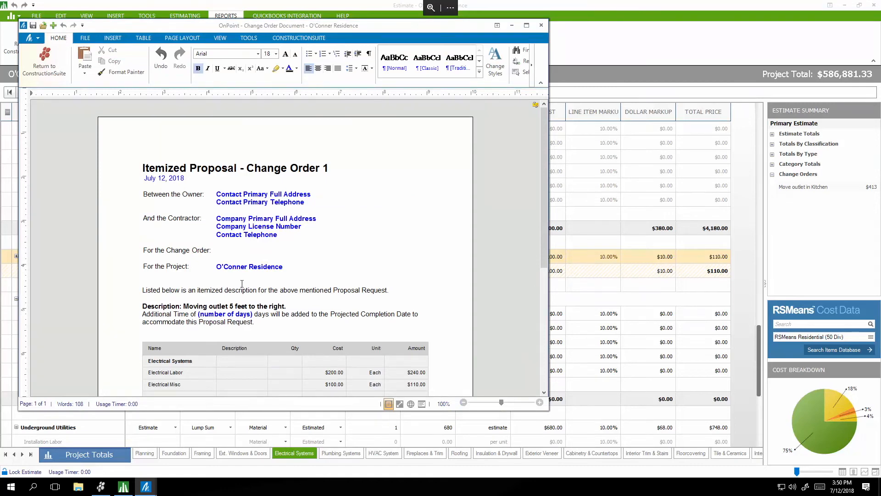
Step: Review the itemized change order proposal and add the company letterhead above its title
{"action": "scroll", "coordinate": [242, 284], "scroll_direction": "down", "scroll_amount": 3}
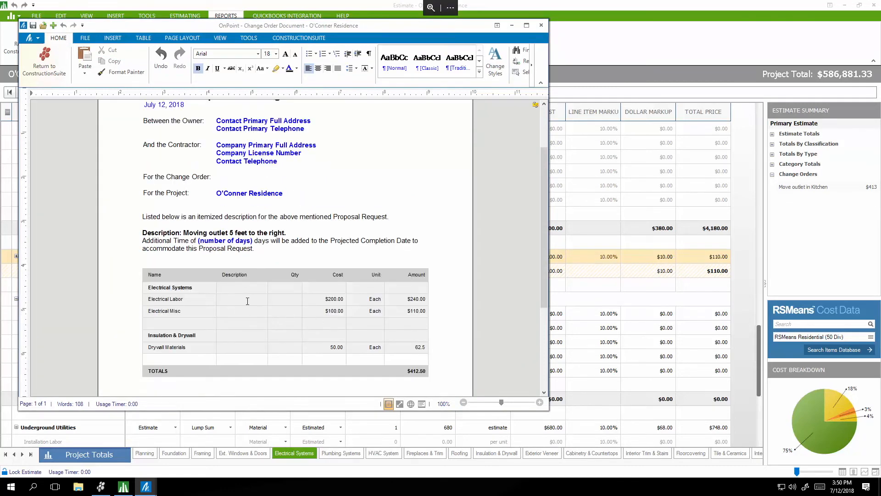
{"action": "scroll", "coordinate": [365, 283], "scroll_direction": "up", "scroll_amount": 3}
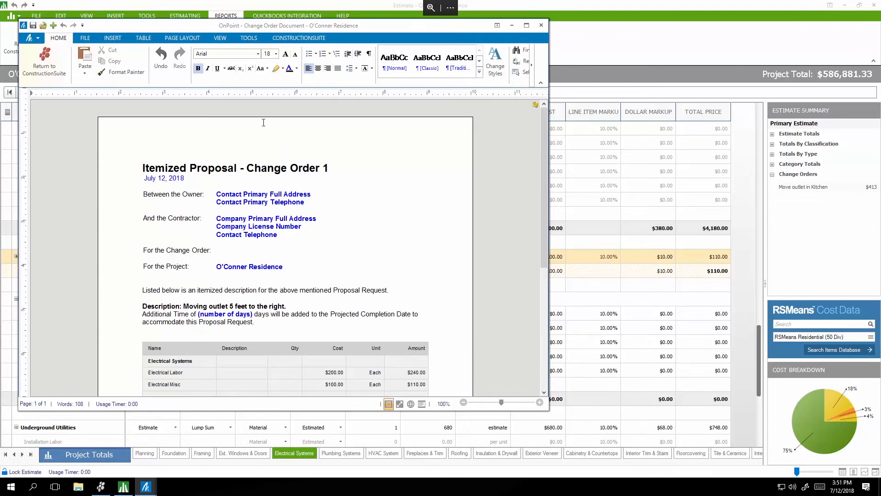
{"action": "left_click", "coordinate": [175, 40]}
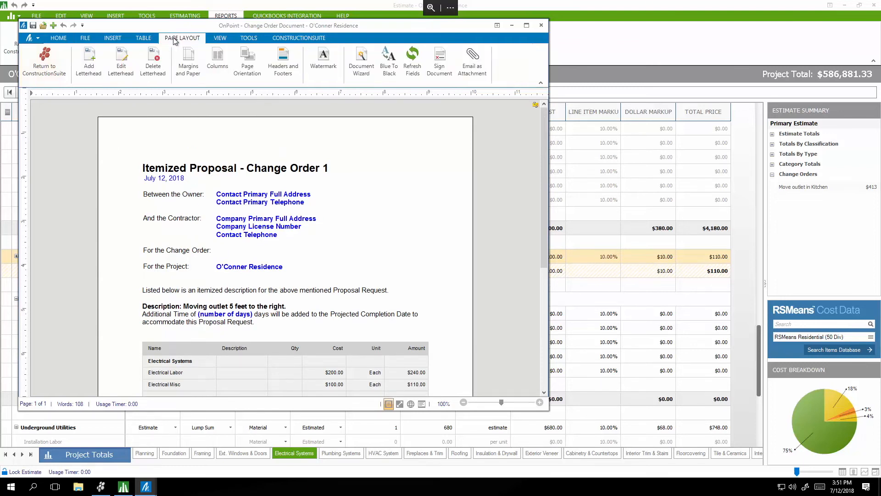
{"action": "left_click", "coordinate": [113, 38]}
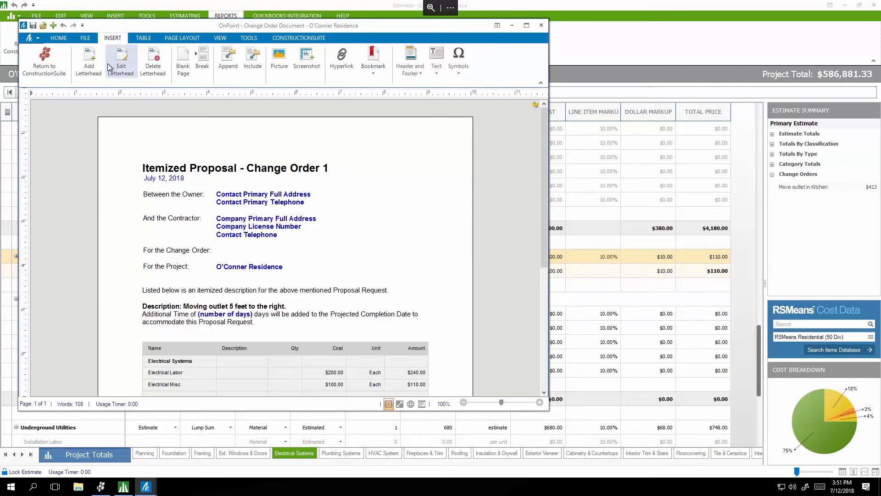
{"action": "left_click", "coordinate": [120, 64]}
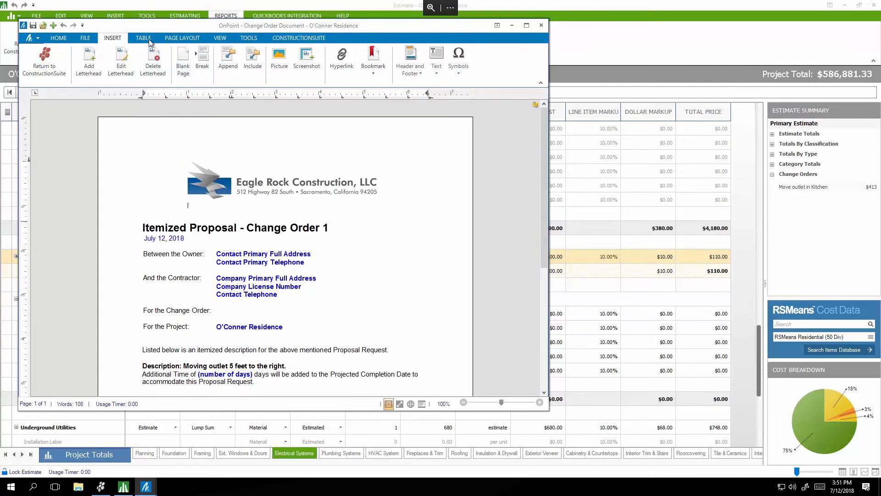
Step: Fill in the proposal's owner details with the client contact using the Document Wizard, keeping O'Conner Residence as the project
{"action": "left_click", "coordinate": [196, 40]}
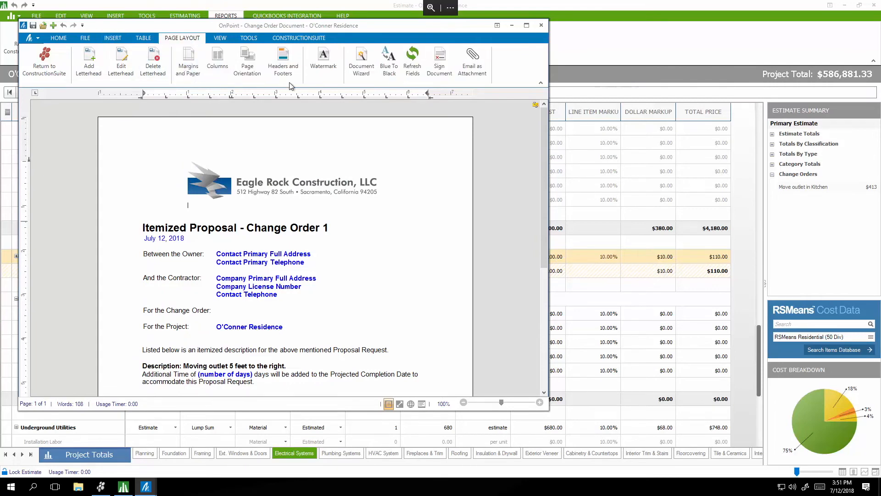
{"action": "left_click", "coordinate": [370, 67]}
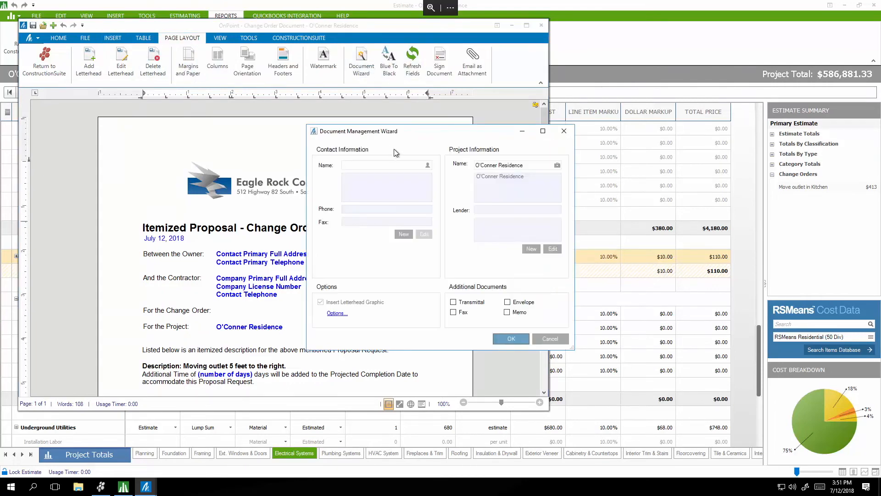
{"action": "left_click", "coordinate": [404, 170]}
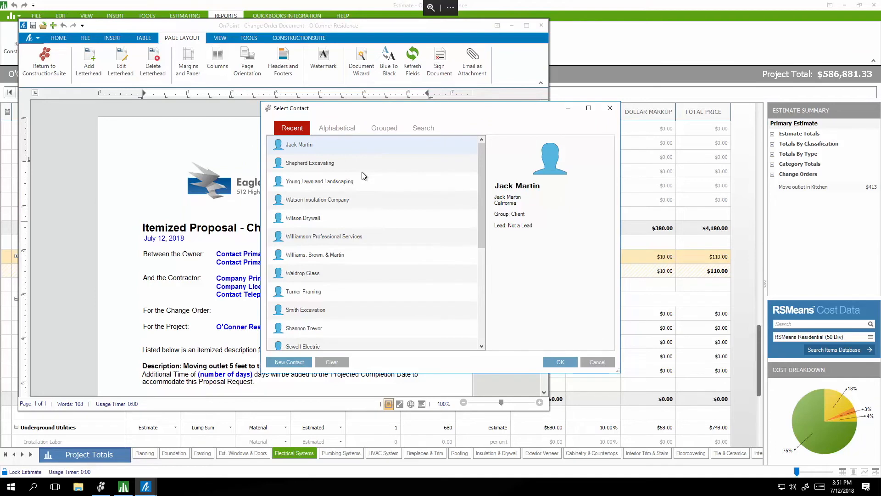
{"action": "left_click", "coordinate": [597, 361]}
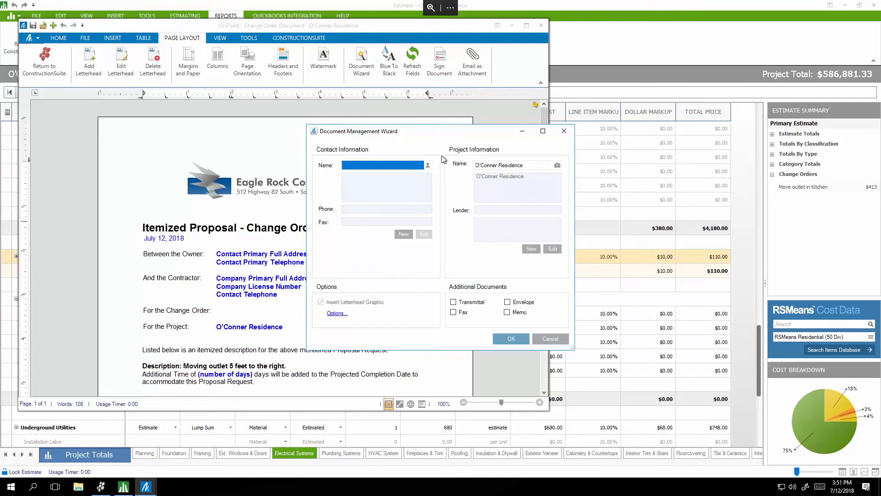
{"action": "left_click", "coordinate": [427, 165]}
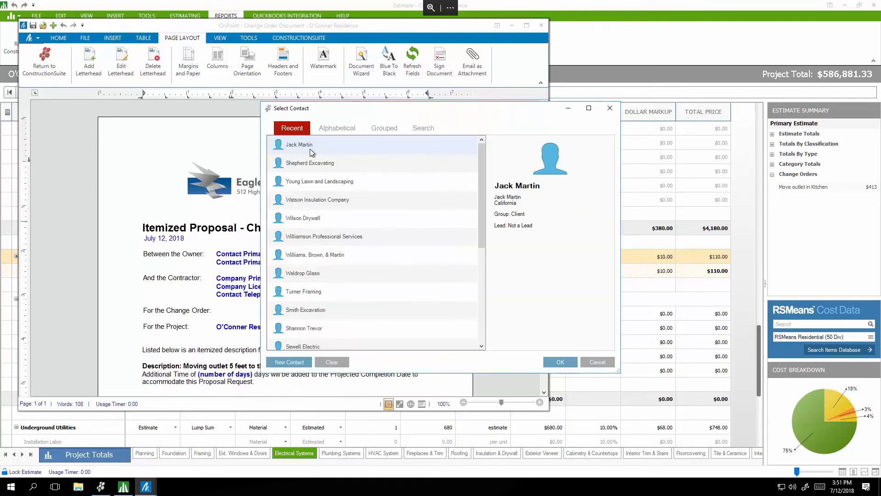
{"action": "left_click", "coordinate": [565, 362]}
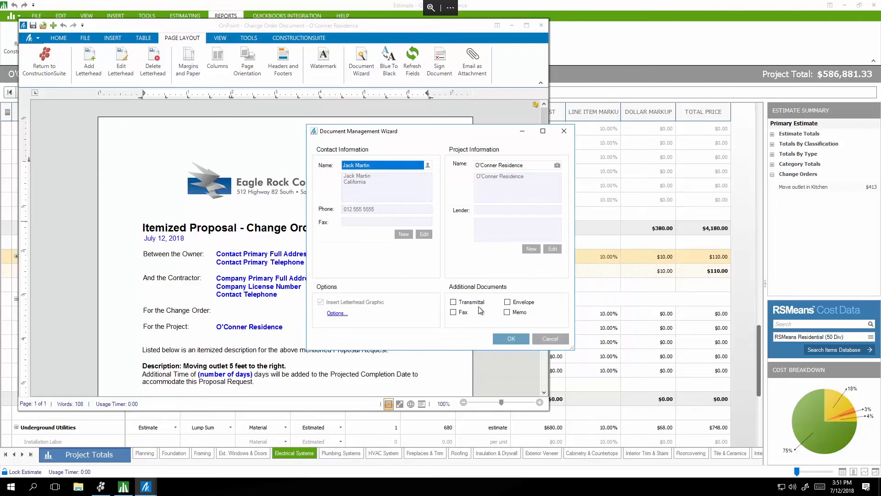
{"action": "left_click", "coordinate": [512, 339]}
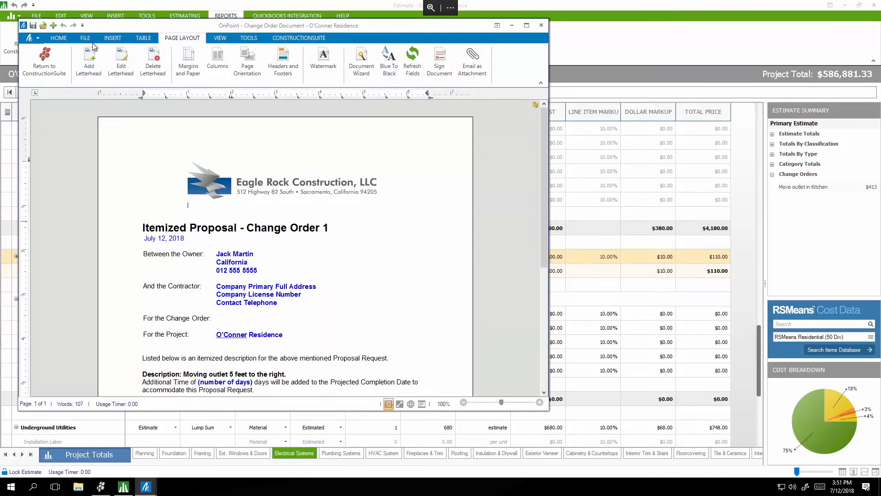
Step: Replace the number of days placeholder in the proposal's Additional Time sentence with 1
{"action": "scroll", "coordinate": [324, 356], "scroll_direction": "down", "scroll_amount": 2}
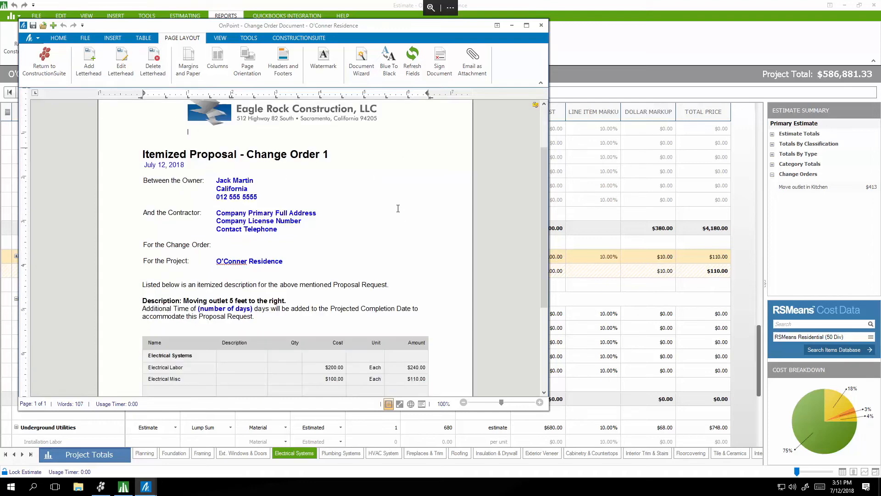
{"action": "left_click", "coordinate": [239, 308]}
{"action": "left_click_drag", "start_coordinate": [197, 311], "coordinate": [254, 312]}
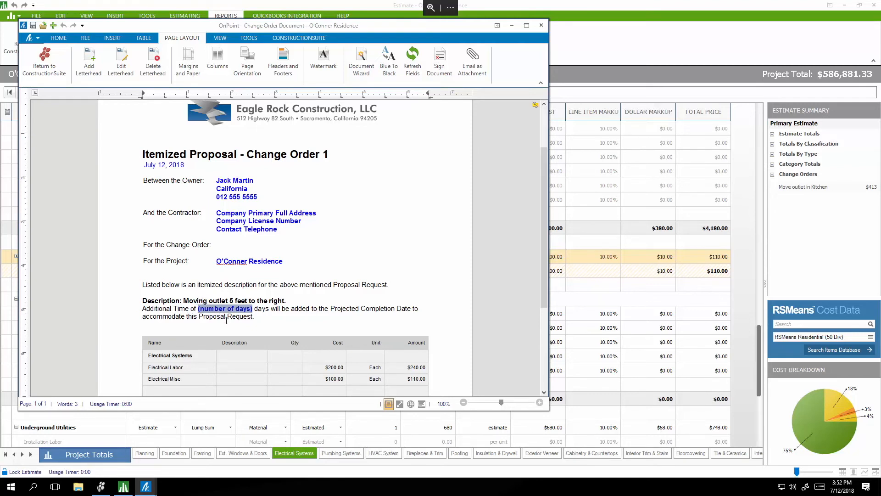
{"action": "type", "text": "1"}
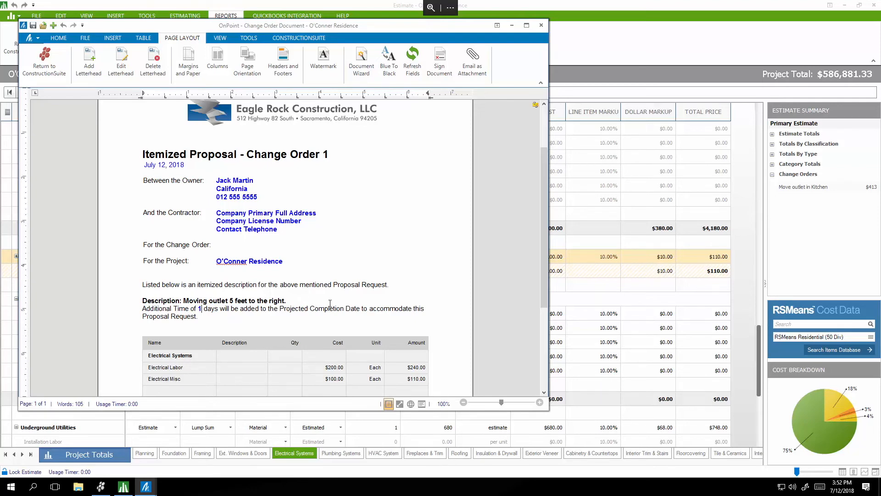
{"action": "scroll", "coordinate": [317, 248], "scroll_direction": "down", "scroll_amount": 5}
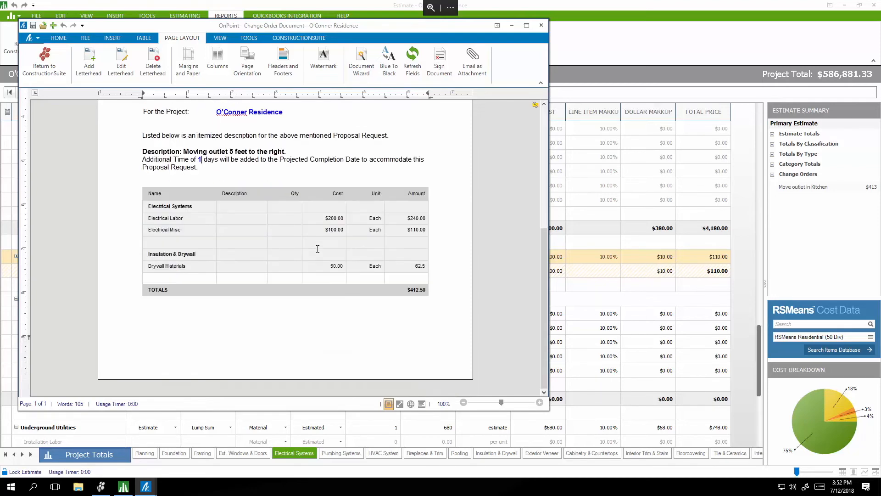
Step: Review the finished change order proposal from letterhead to totals, check its save and export options, and close the document
{"action": "scroll", "coordinate": [318, 249], "scroll_direction": "up", "scroll_amount": 5}
{"action": "scroll", "coordinate": [318, 249], "scroll_direction": "down", "scroll_amount": 5}
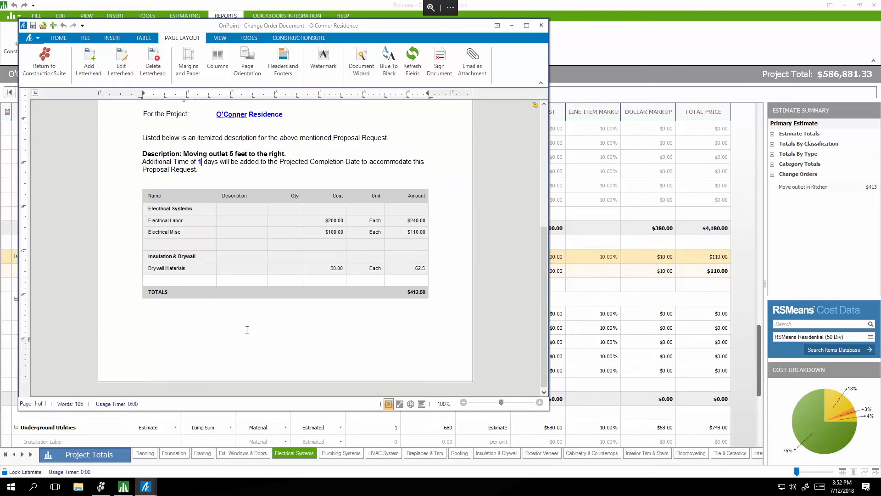
{"action": "scroll", "coordinate": [231, 334], "scroll_direction": "up", "scroll_amount": 7}
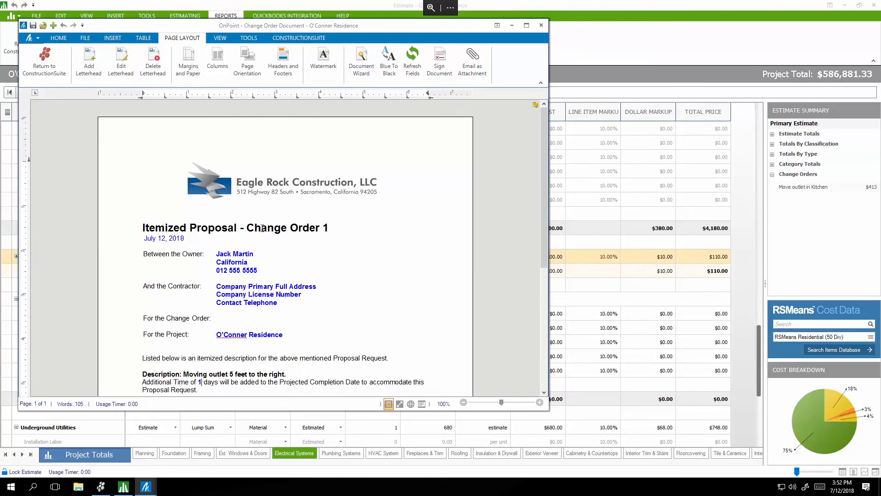
{"action": "scroll", "coordinate": [330, 233], "scroll_direction": "down", "scroll_amount": 2}
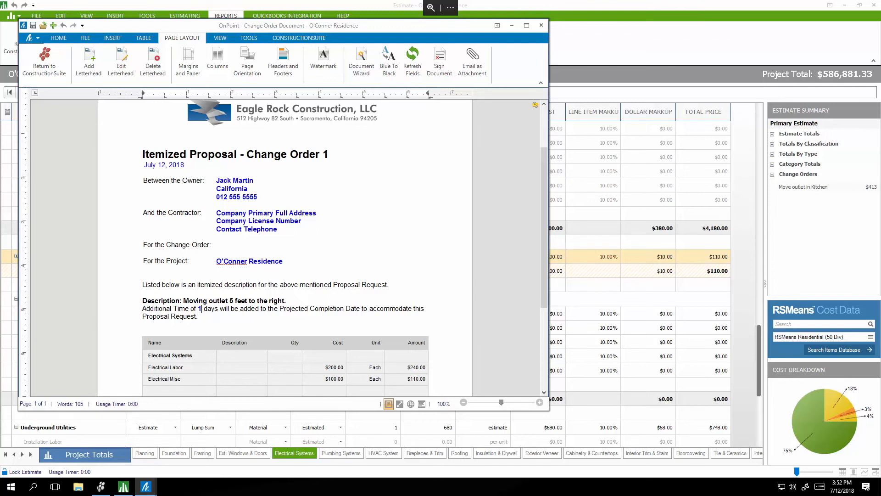
{"action": "left_click", "coordinate": [66, 40]}
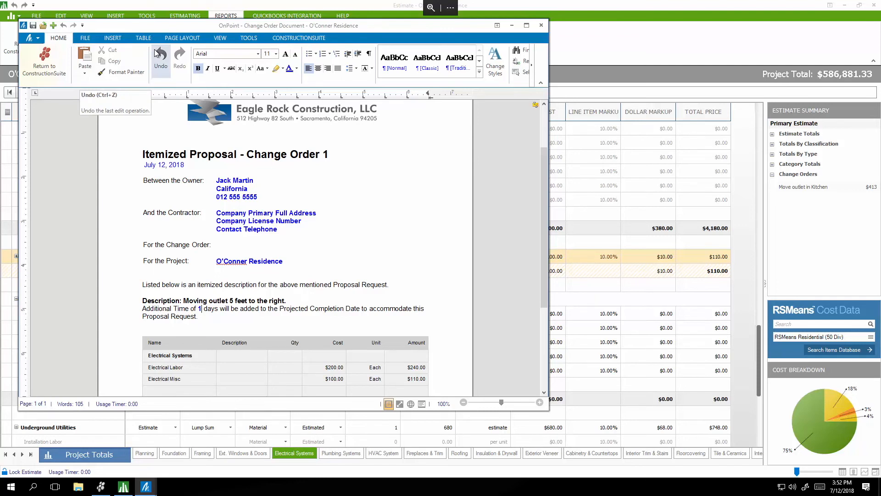
{"action": "left_click", "coordinate": [86, 38]}
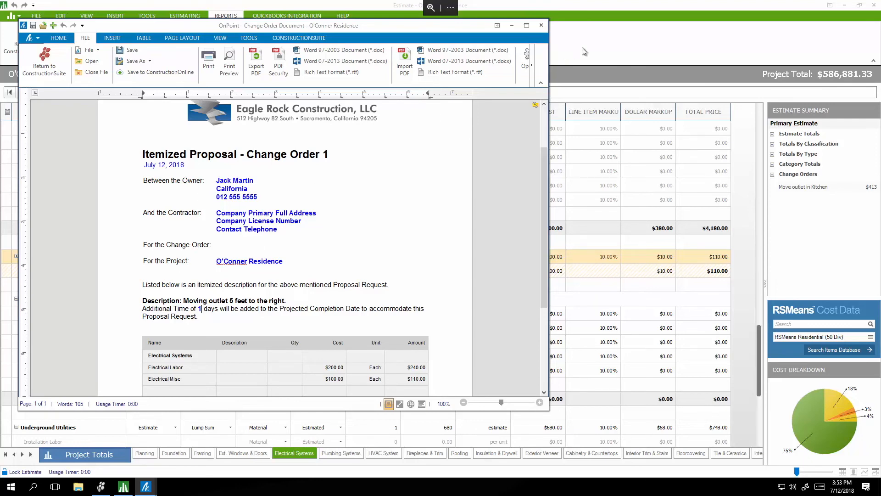
{"action": "left_click", "coordinate": [541, 25]}
Step: View the O'Conner Residence project's list of change orders from the estimate
{"action": "left_click", "coordinate": [183, 17]}
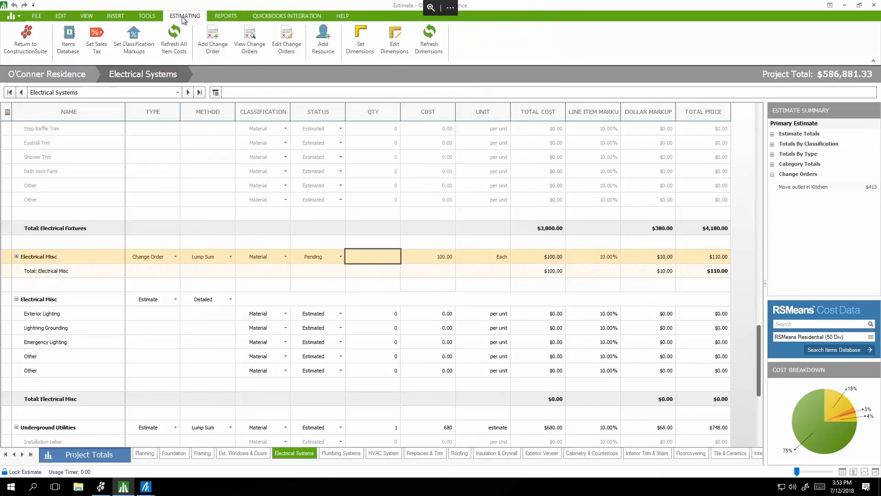
{"action": "left_click", "coordinate": [251, 40]}
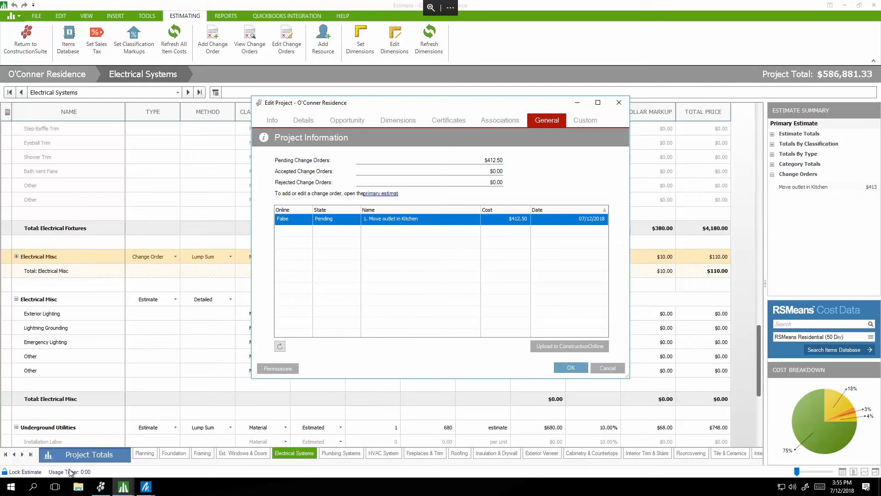
Step: View the UDA customer assistance contact information in ConstructionSuite, and close it along with the project's change order window
{"action": "left_click", "coordinate": [101, 488]}
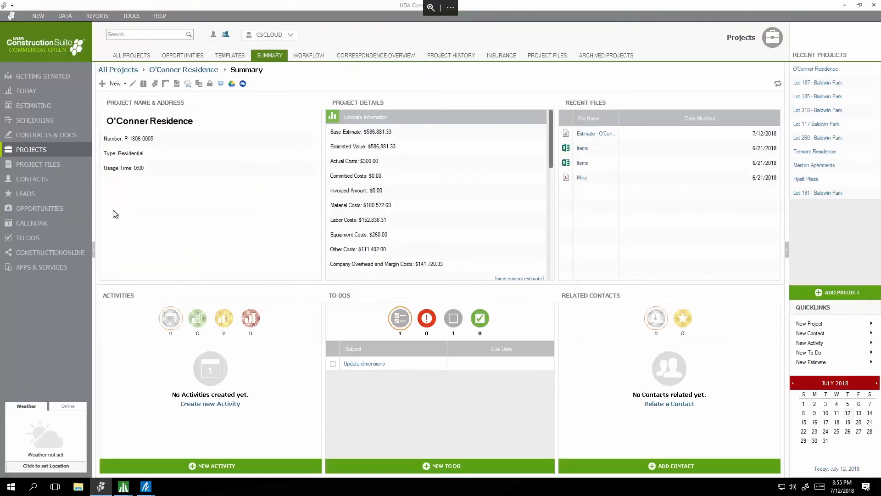
{"action": "left_click", "coordinate": [157, 17]}
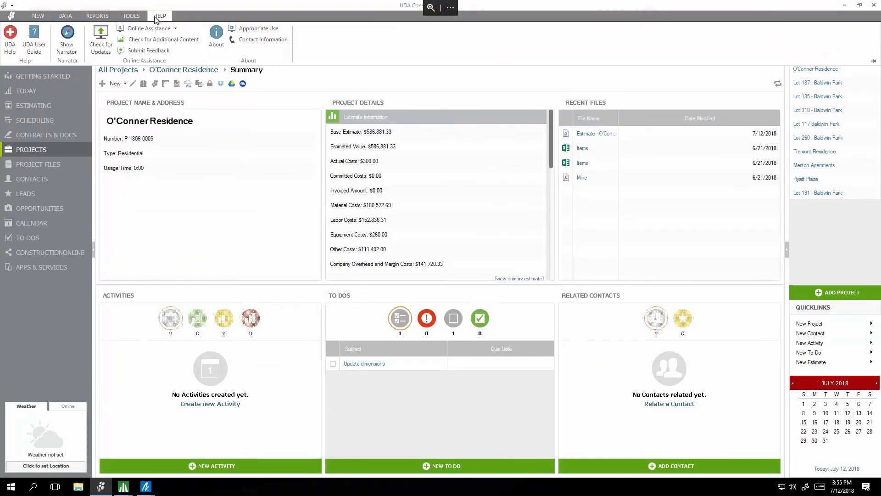
{"action": "left_click", "coordinate": [251, 41]}
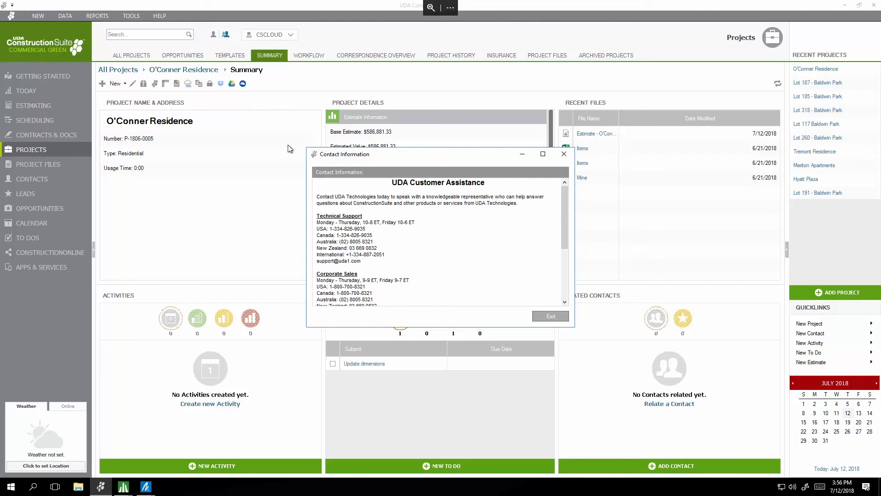
{"action": "left_click", "coordinate": [569, 155]}
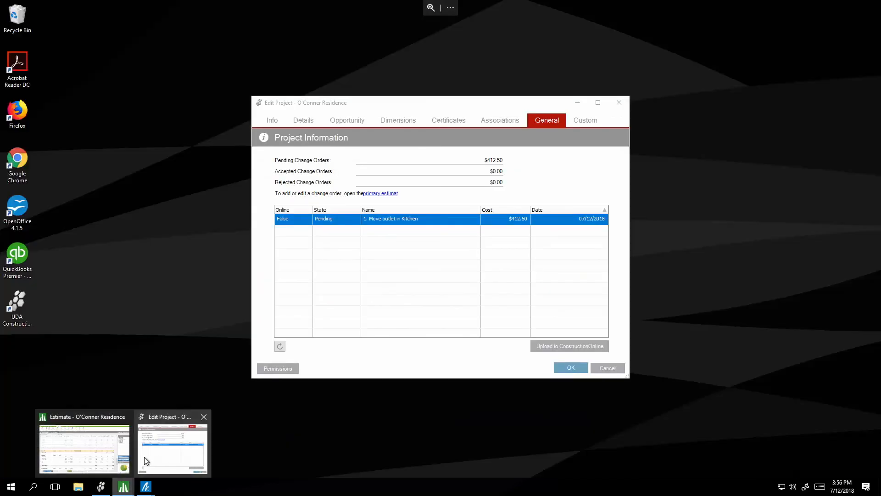
{"action": "left_click", "coordinate": [144, 456]}
{"action": "left_click", "coordinate": [619, 102]}
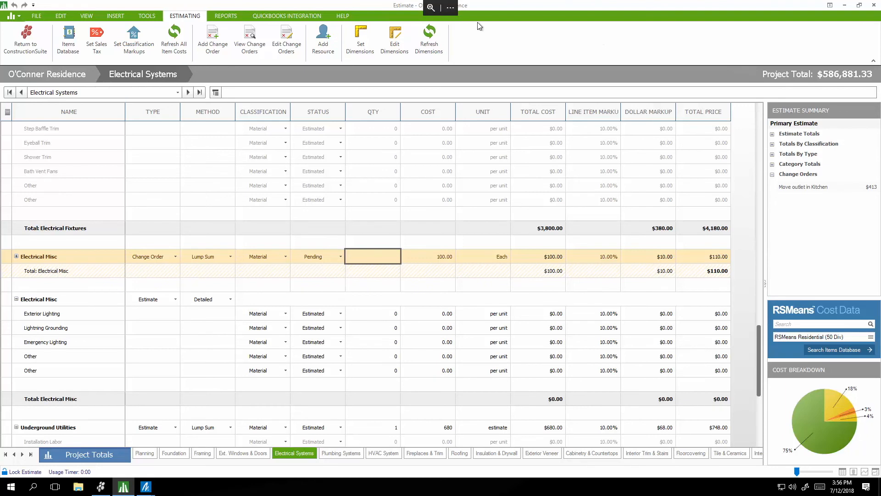
Step: Examine the vendor reports, project management reports and QuickBooks integration options available for the estimate
{"action": "left_click", "coordinate": [221, 16]}
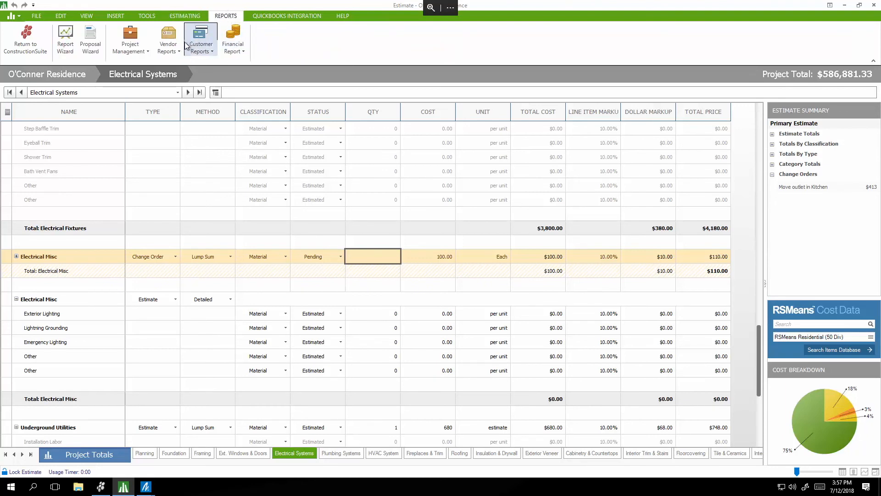
{"action": "left_click", "coordinate": [170, 50]}
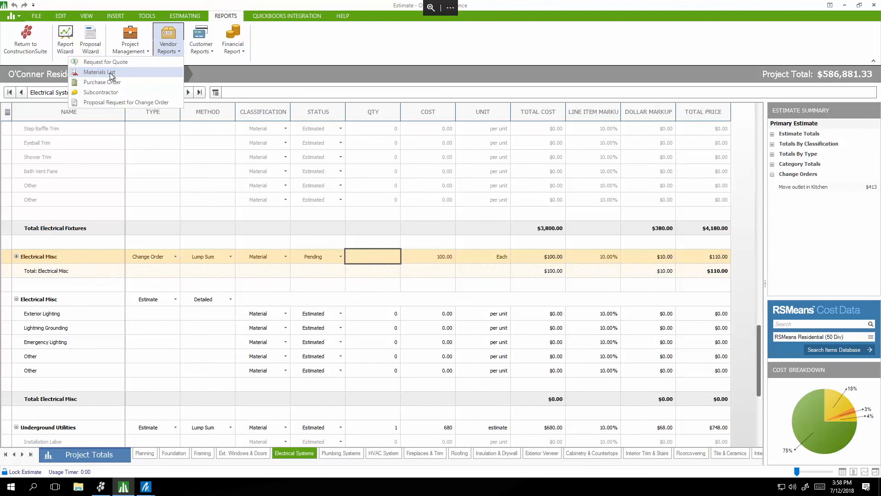
{"action": "left_click", "coordinate": [133, 45]}
{"action": "left_click", "coordinate": [134, 45]}
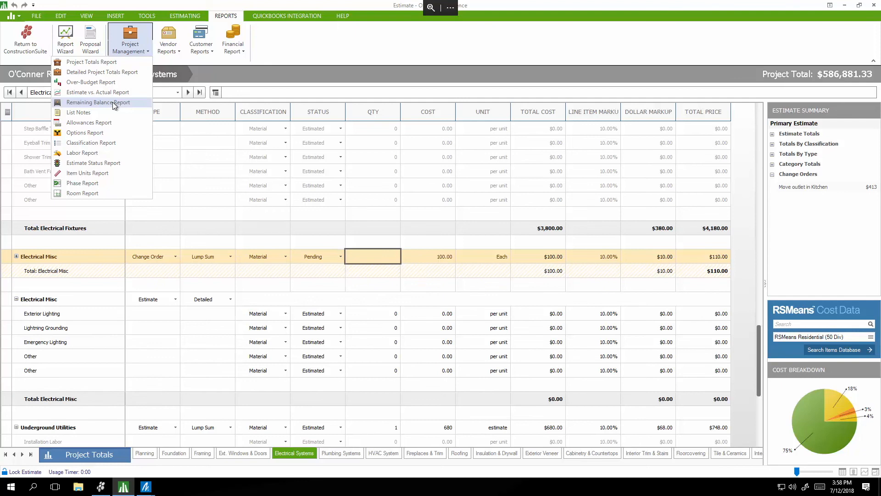
{"action": "left_click", "coordinate": [296, 35]}
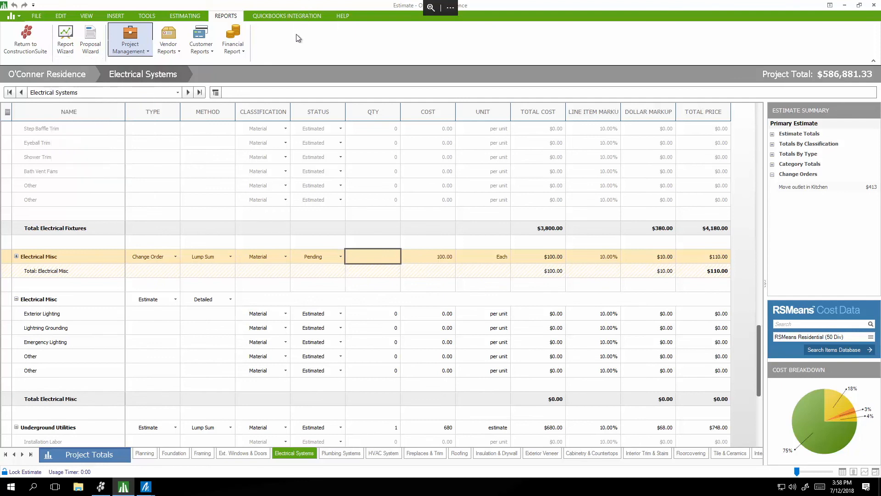
{"action": "left_click", "coordinate": [271, 15]}
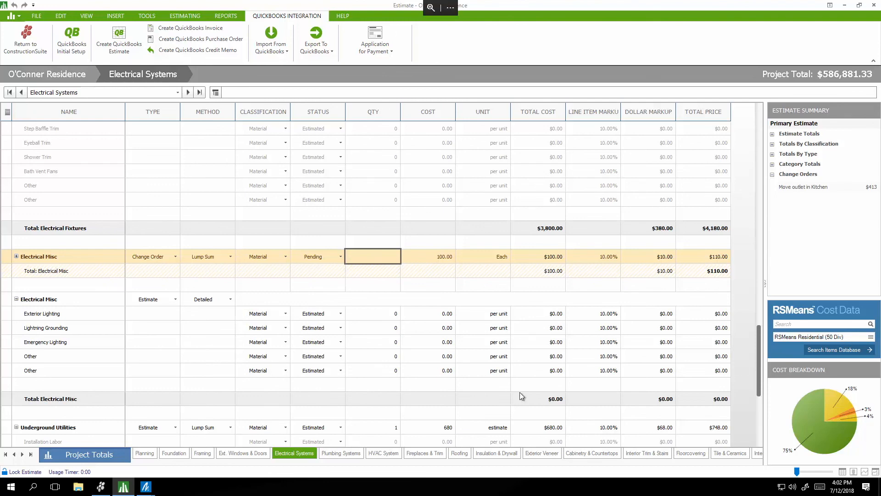
Step: Bring up the UDA contact information in ConstructionSuite again and highlight the USA and Canada phone numbers for Corporate Sales
{"action": "left_click", "coordinate": [102, 486]}
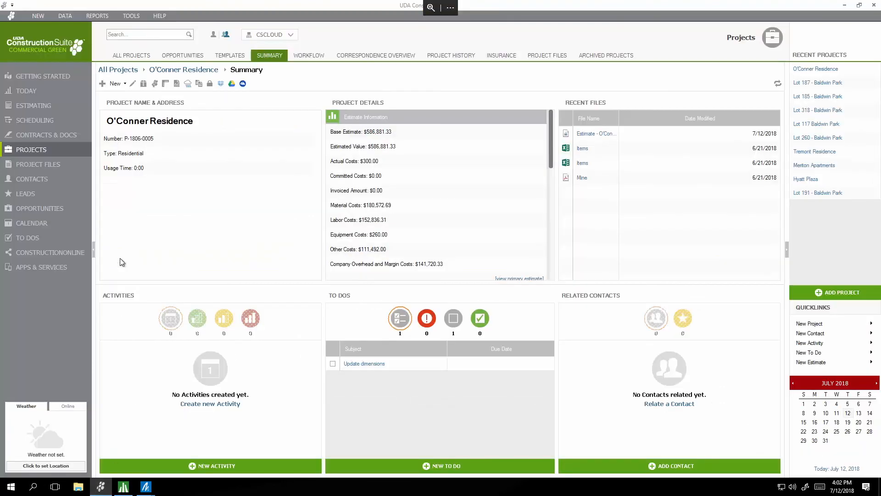
{"action": "left_click", "coordinate": [157, 16]}
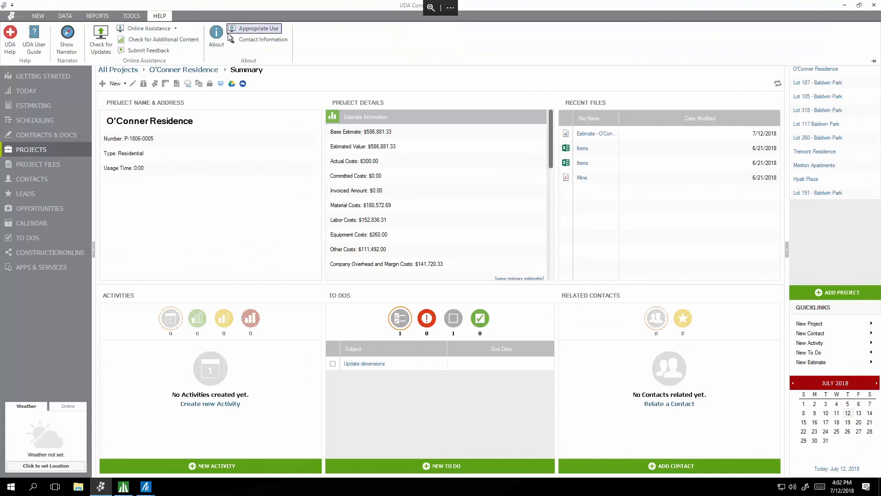
{"action": "left_click", "coordinate": [241, 39]}
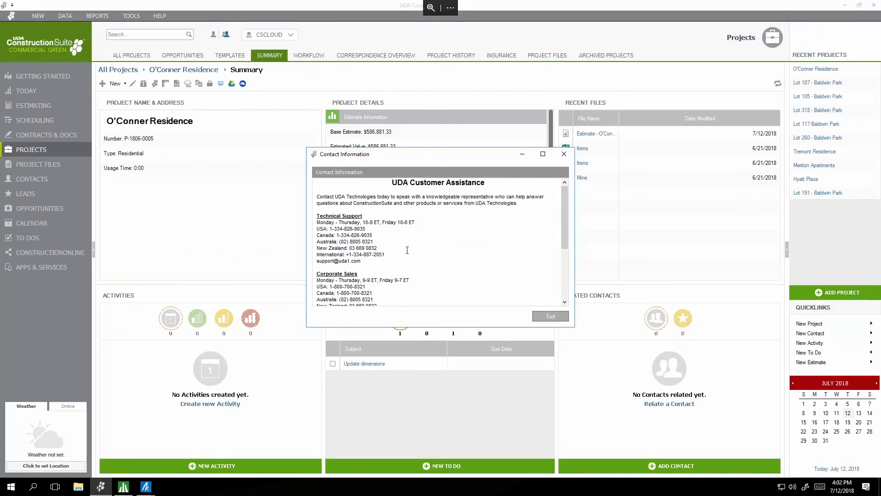
{"action": "scroll", "coordinate": [407, 250], "scroll_direction": "down", "scroll_amount": 5}
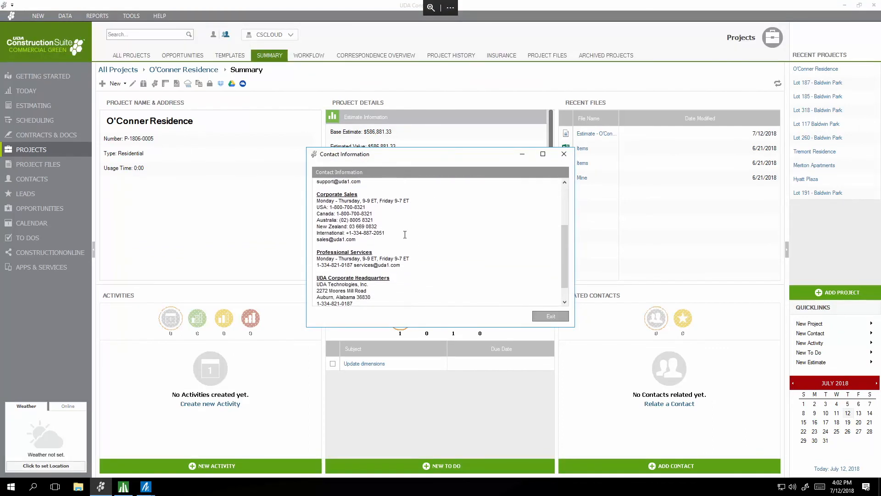
{"action": "left_click_drag", "start_coordinate": [372, 213], "coordinate": [317, 207]}
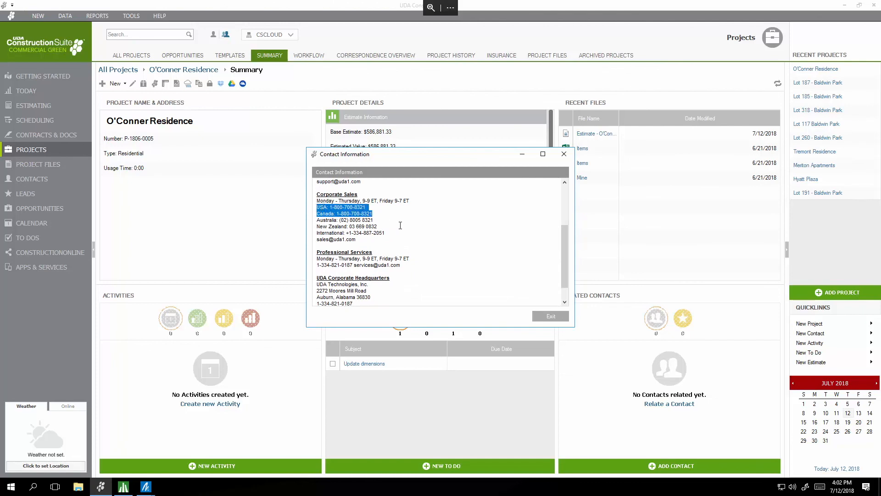